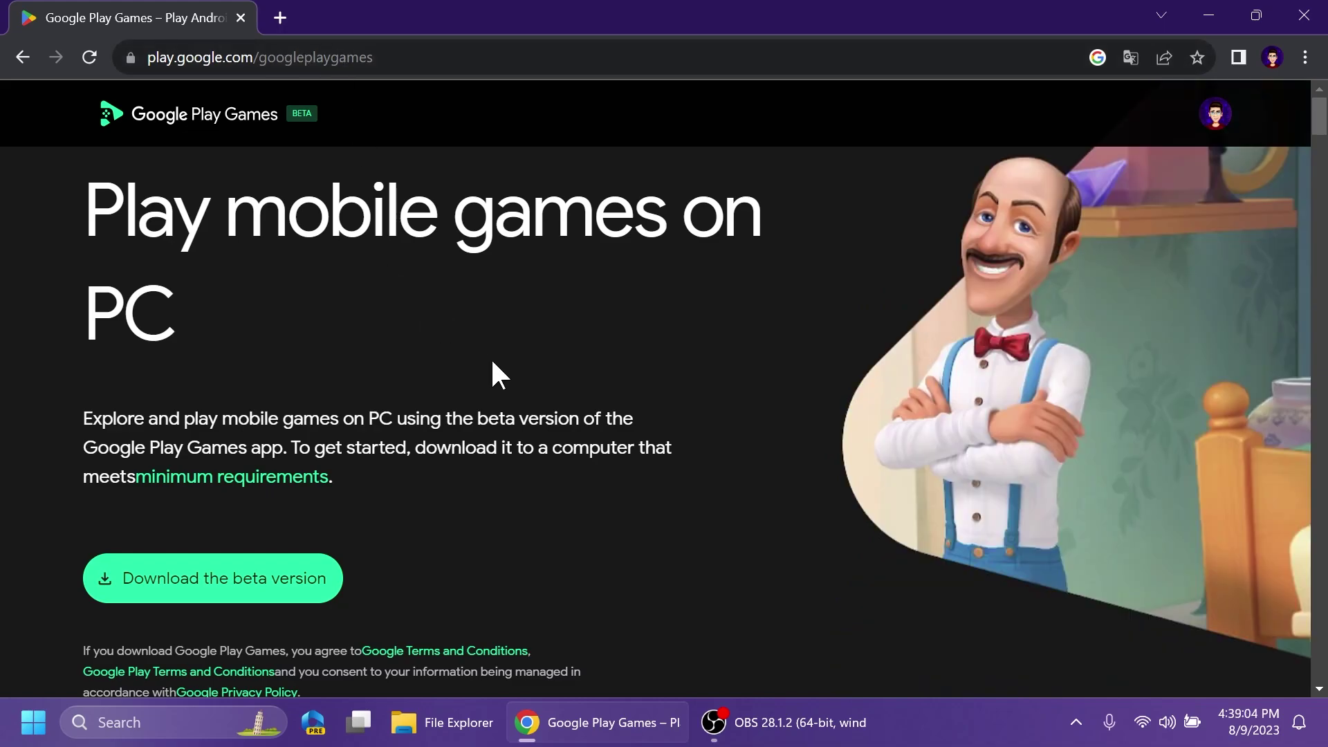
- Scroll the download page and jump to the minimum PC requirements section
{"action": "scroll", "coordinate": [496, 374], "scroll_direction": "down", "scroll_amount": 10}
{"action": "scroll", "coordinate": [506, 342], "scroll_direction": "down", "scroll_amount": 3}
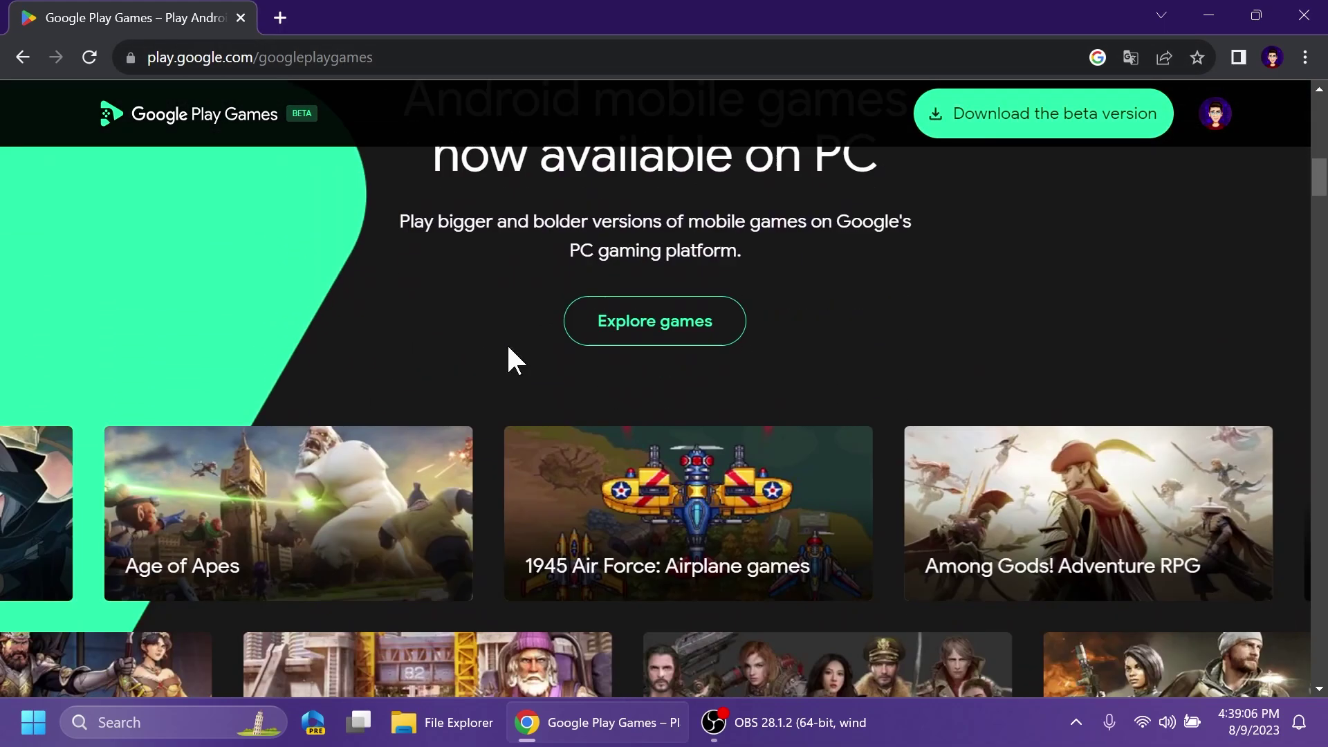
{"action": "scroll", "coordinate": [510, 353], "scroll_direction": "up", "scroll_amount": 13}
{"action": "left_click", "coordinate": [282, 479]}
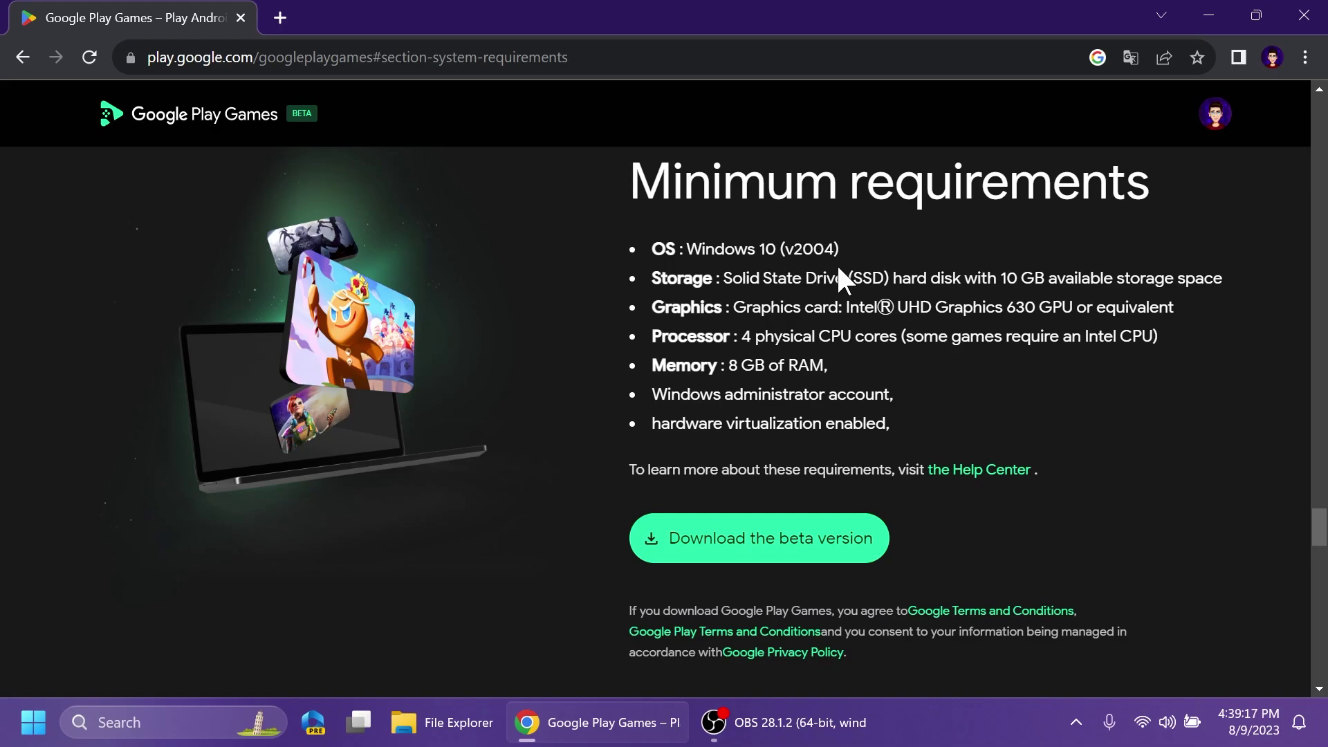
- Highlight the processor, graphics, 8 GB RAM and virtualization requirements, then download the beta installer
{"action": "left_click_drag", "start_coordinate": [1158, 337], "coordinate": [845, 307]}
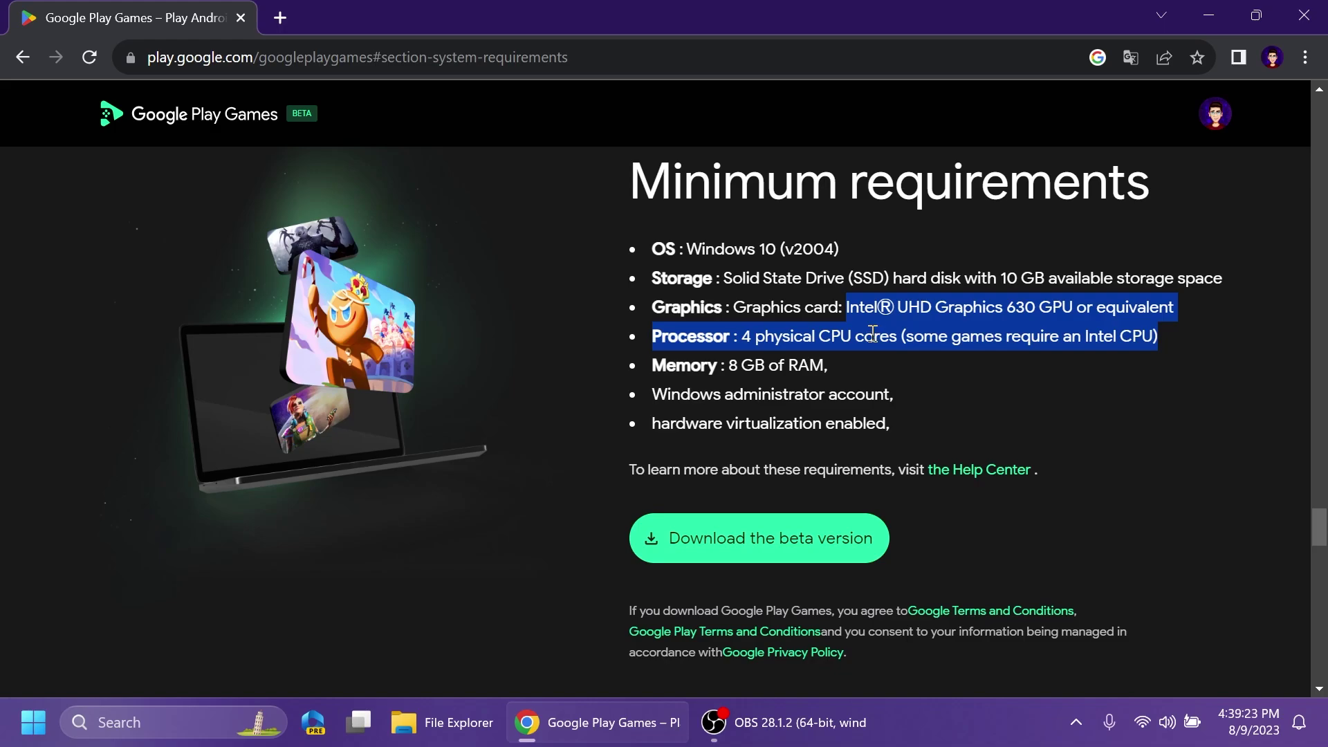
{"action": "left_click_drag", "start_coordinate": [845, 306], "coordinate": [1000, 306]}
{"action": "left_click", "coordinate": [982, 316]}
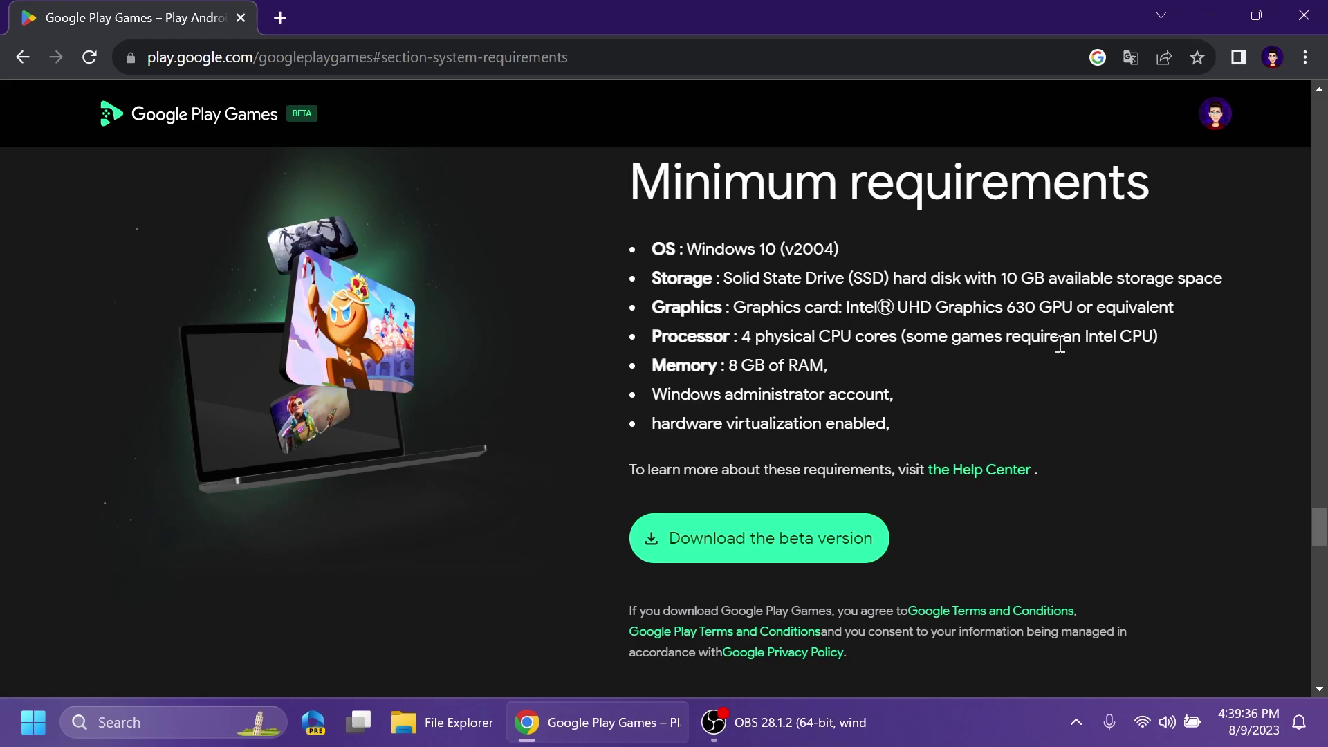
{"action": "left_click_drag", "start_coordinate": [830, 365], "coordinate": [990, 412]}
{"action": "left_click", "coordinate": [777, 385]}
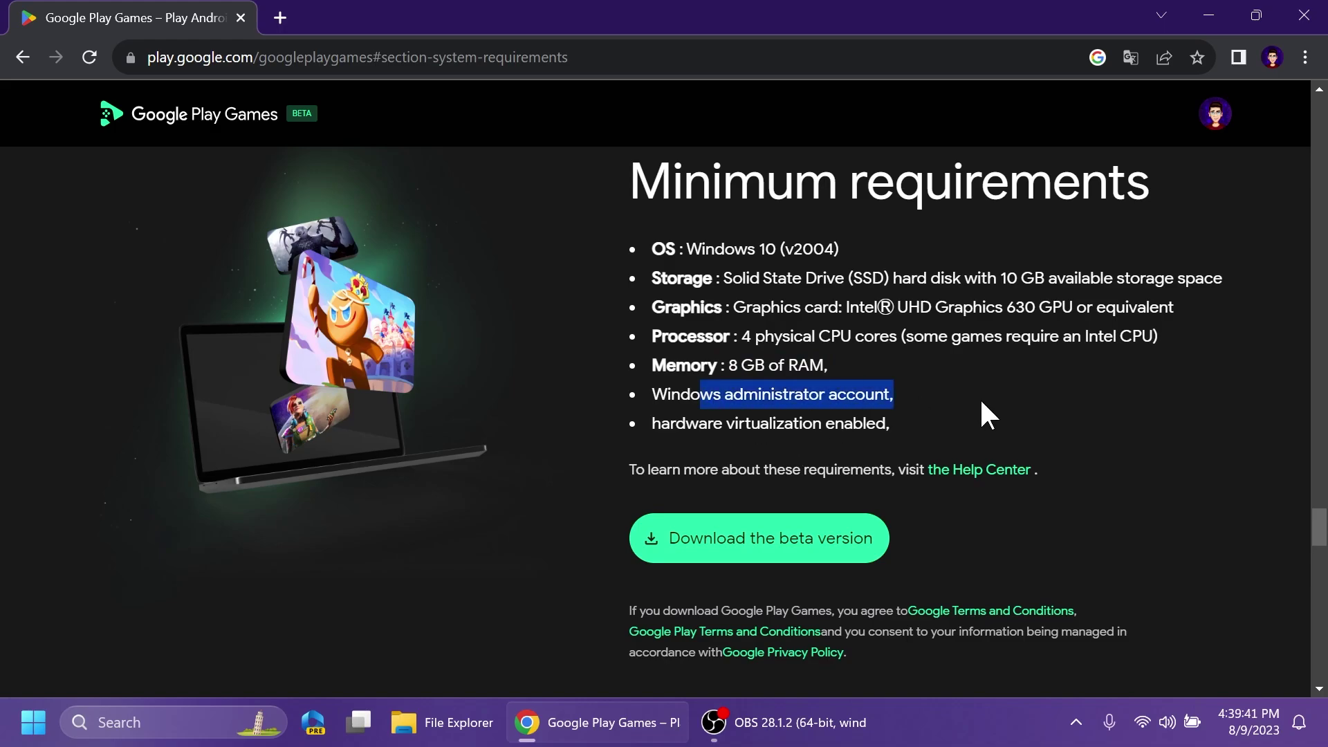
{"action": "left_click", "coordinate": [989, 412]}
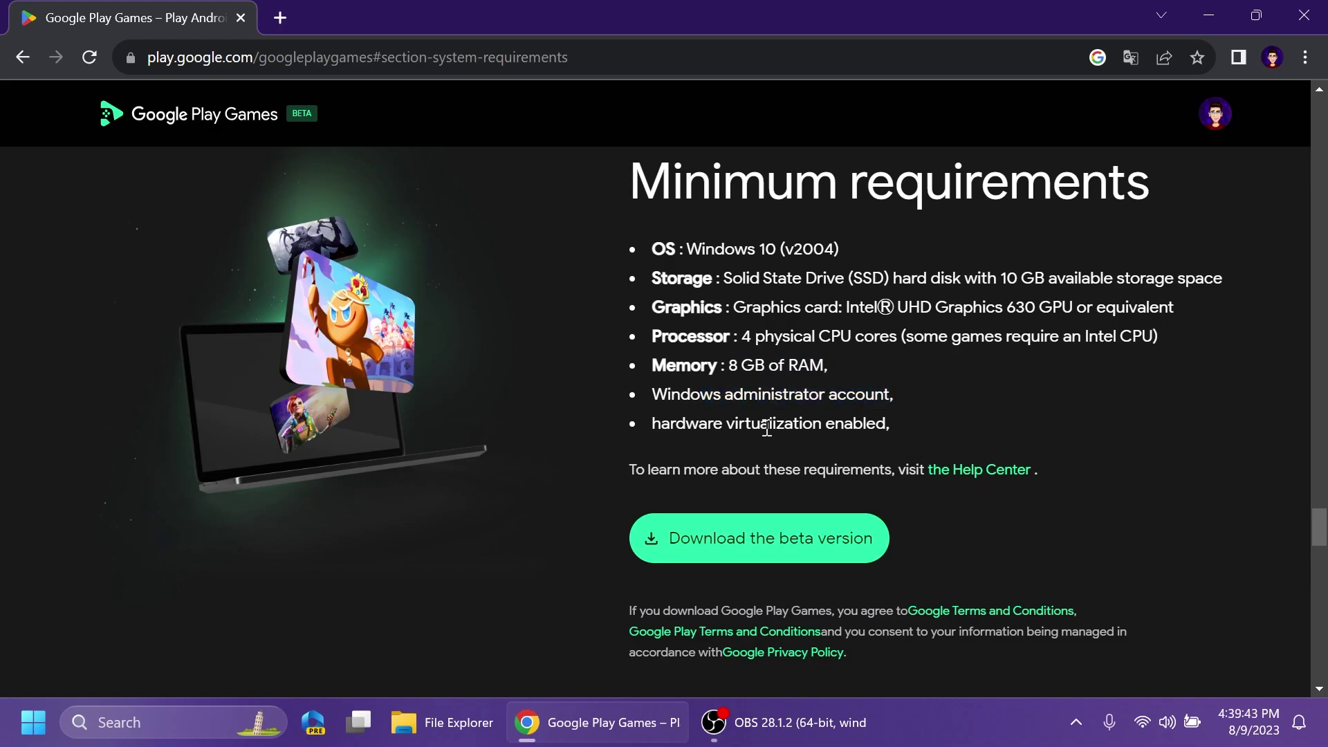
{"action": "left_click_drag", "start_coordinate": [765, 424], "coordinate": [934, 430]}
{"action": "left_click", "coordinate": [934, 430]}
{"action": "left_click", "coordinate": [820, 543]}
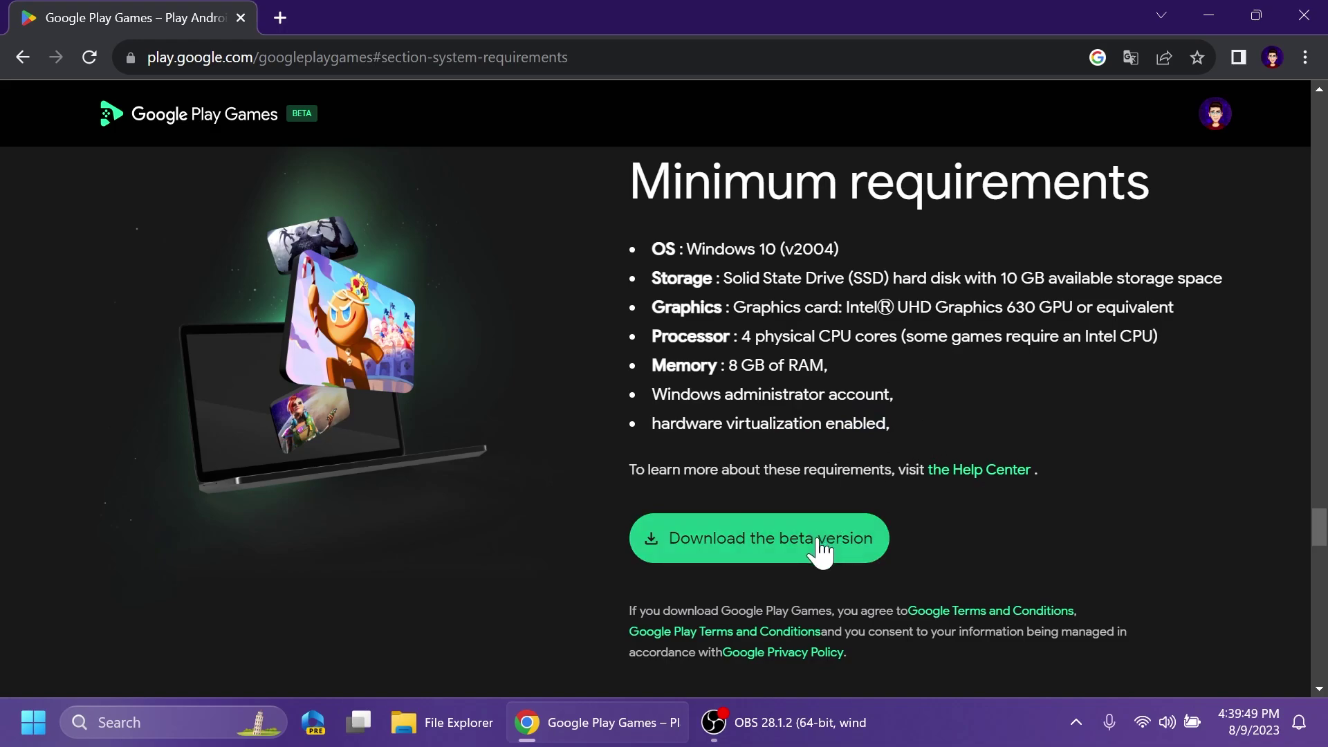
- Run the downloaded installer, then narrow the Google Play Games window and move it up-left
{"action": "left_click", "coordinate": [1043, 110]}
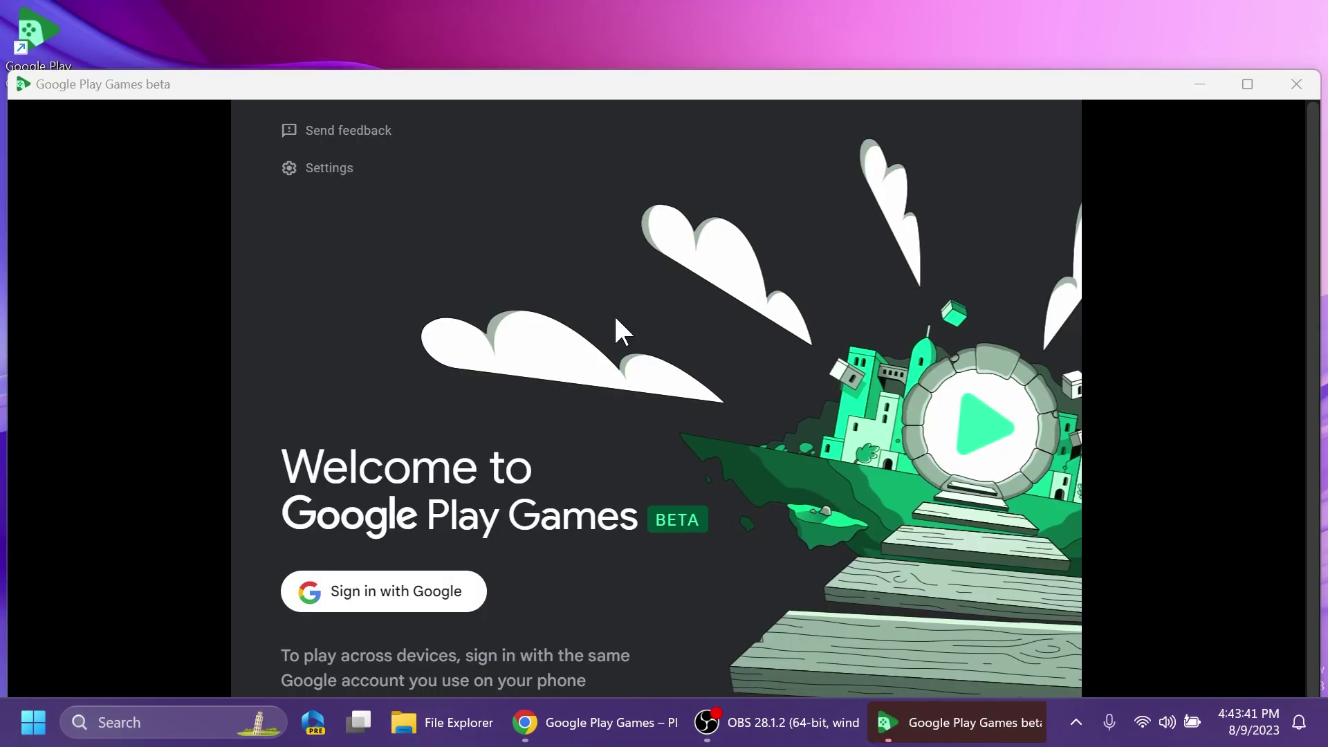
{"action": "left_click_drag", "start_coordinate": [487, 89], "coordinate": [577, 99]}
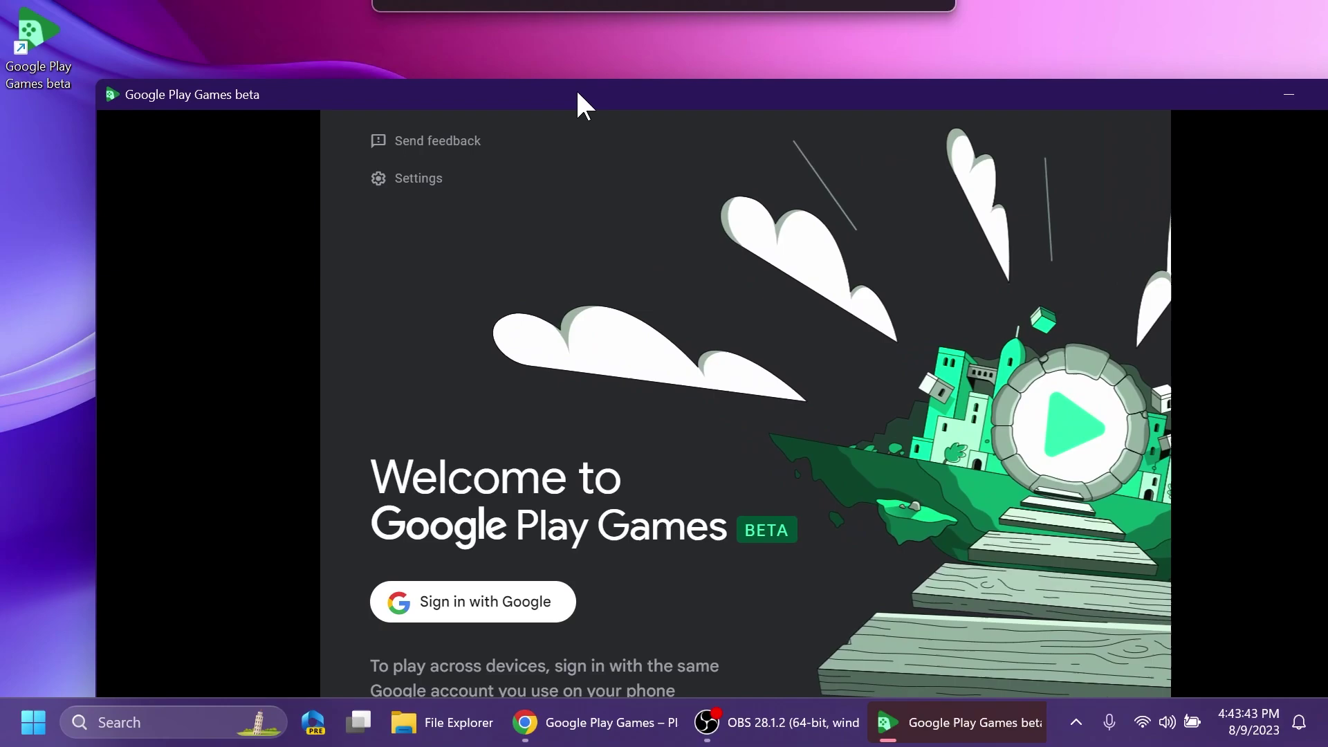
{"action": "left_click_drag", "start_coordinate": [104, 82], "coordinate": [333, 89]}
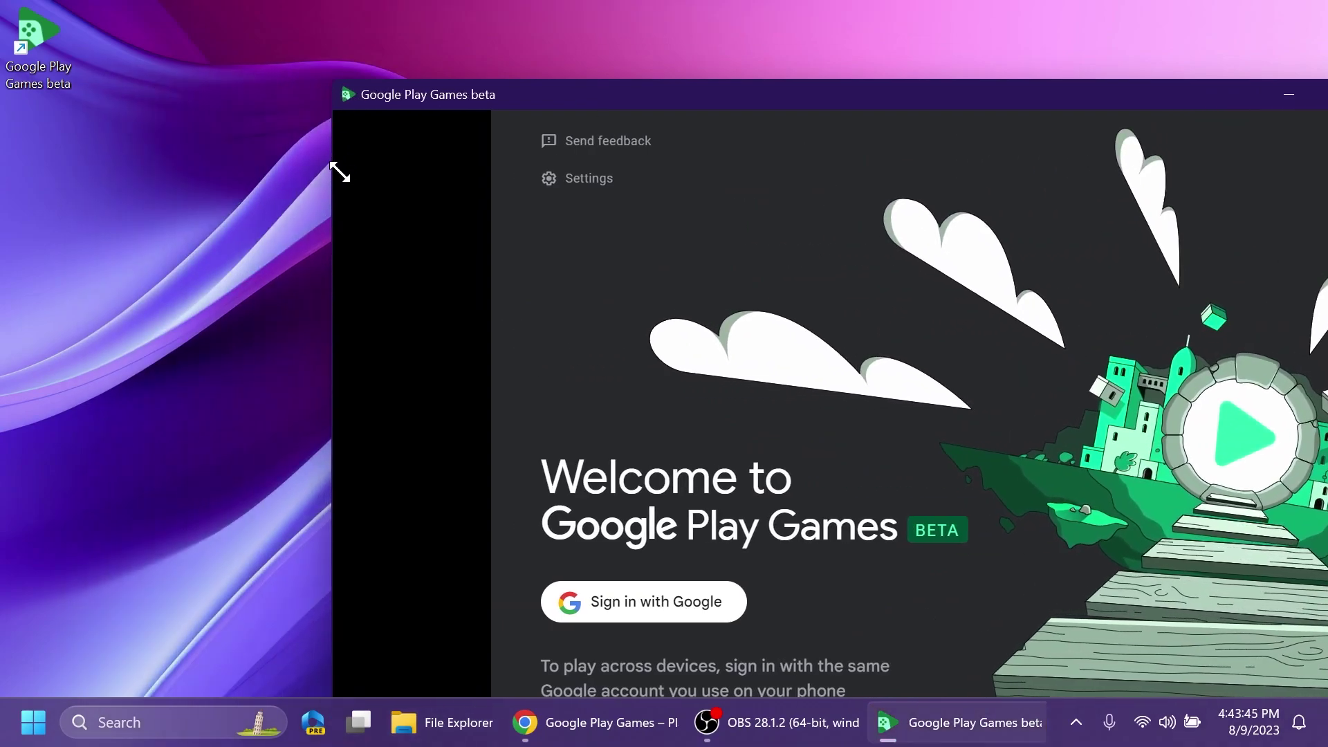
{"action": "left_click_drag", "start_coordinate": [569, 112], "coordinate": [352, 52]}
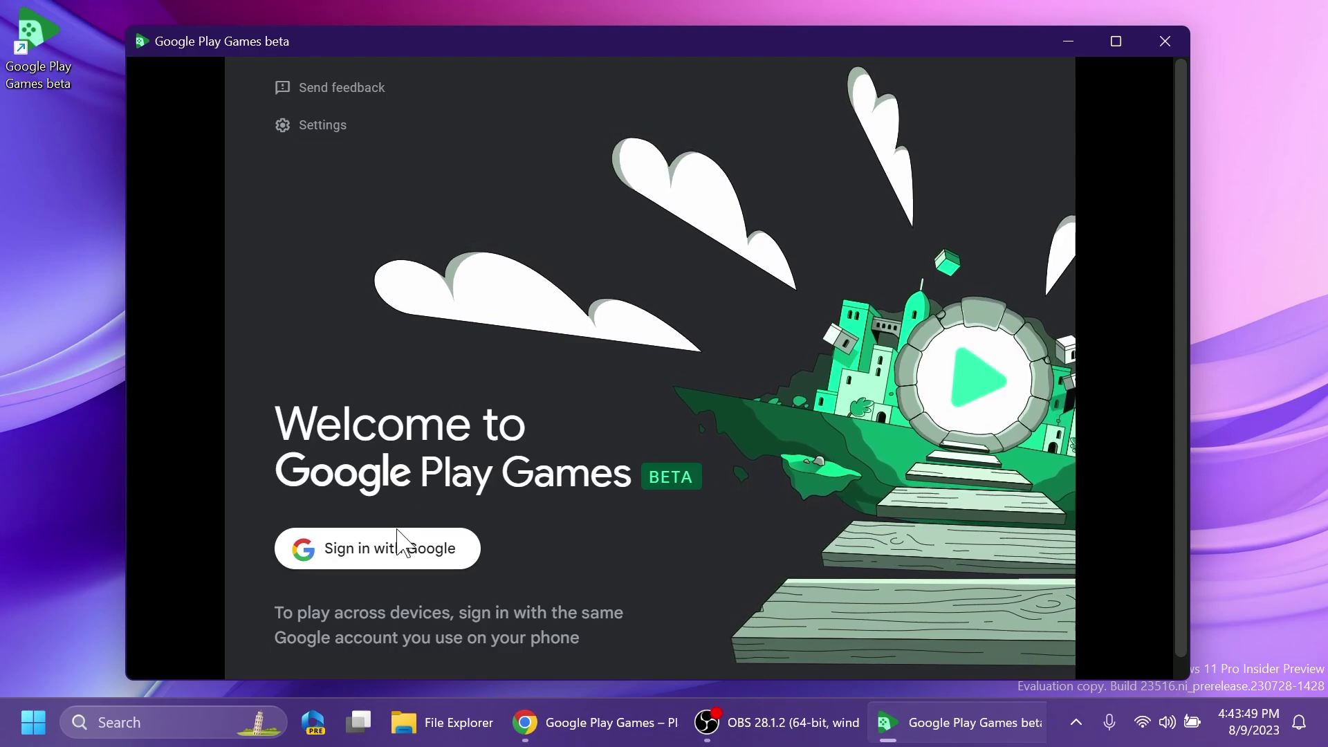
- Sign in with Google, replace the suggested gamer name with a custom one, and accept the terms
{"action": "left_click", "coordinate": [436, 550]}
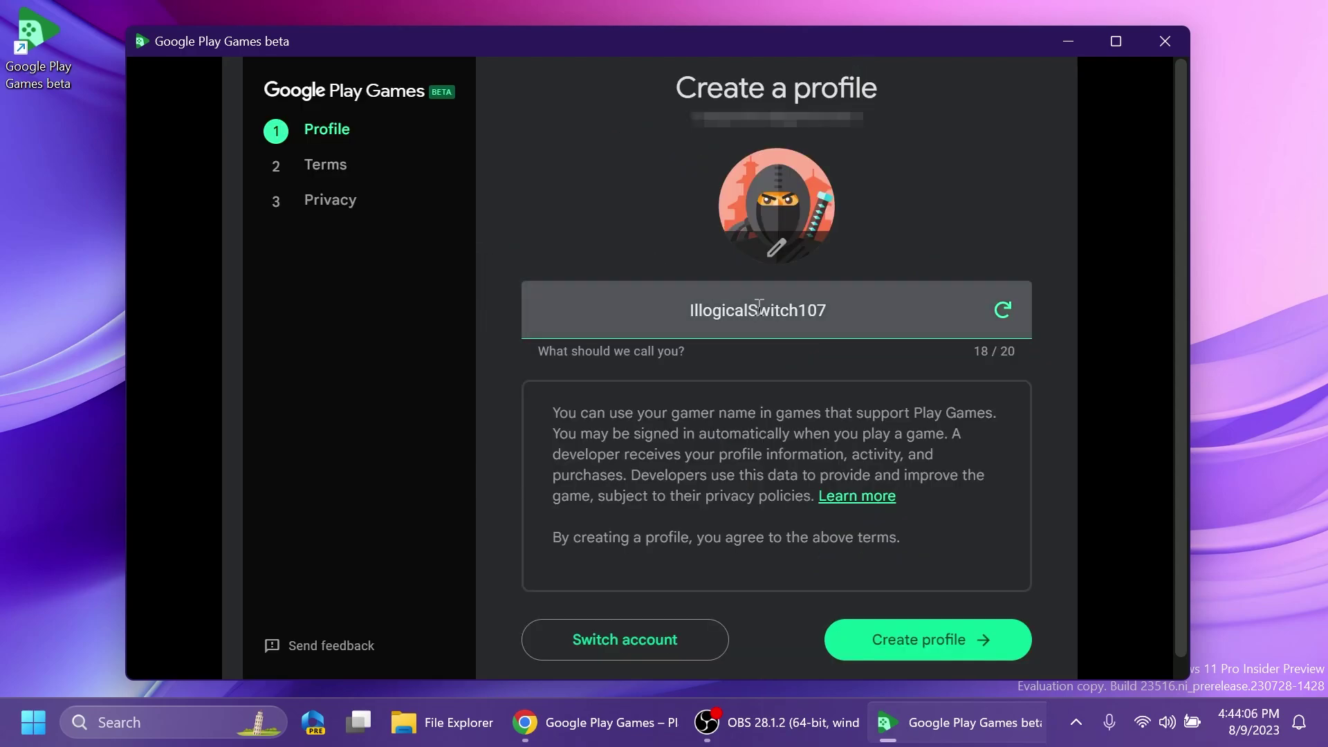
{"action": "double_click", "coordinate": [782, 309]}
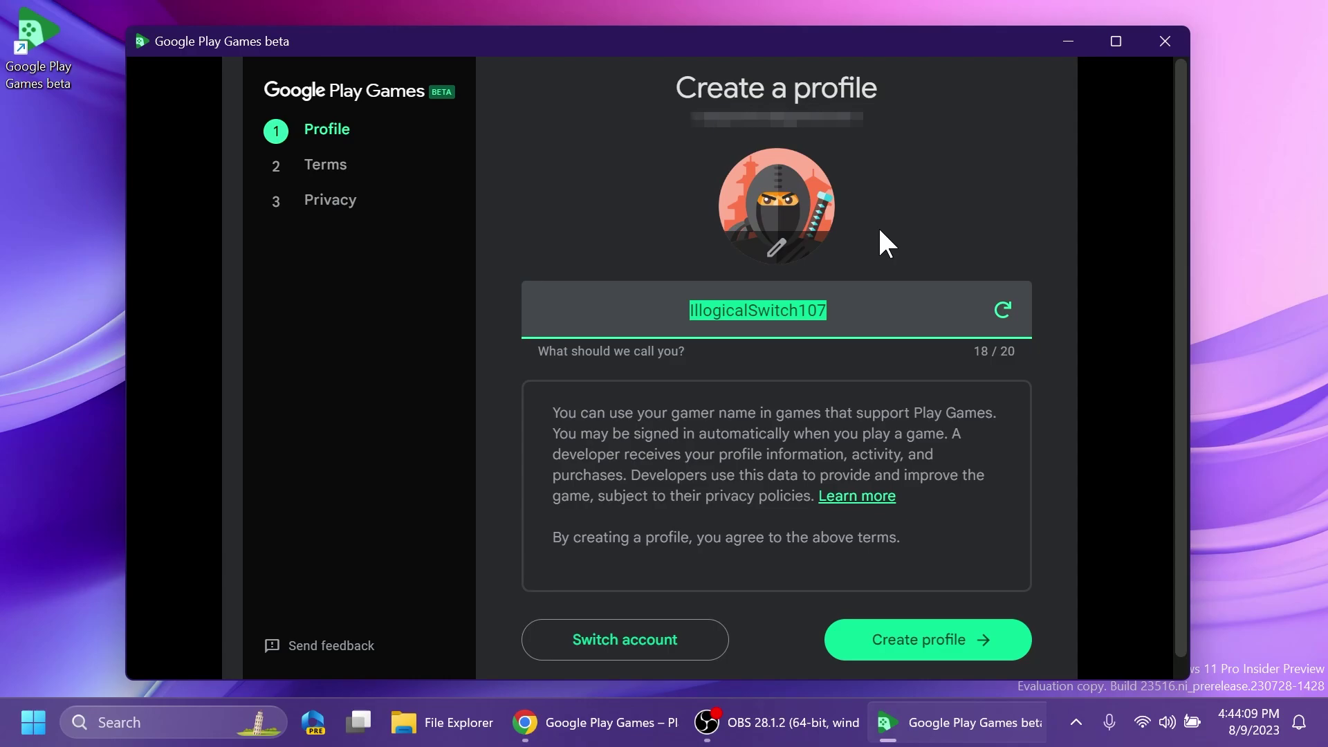
{"action": "type", "text": "Tech Based1"}
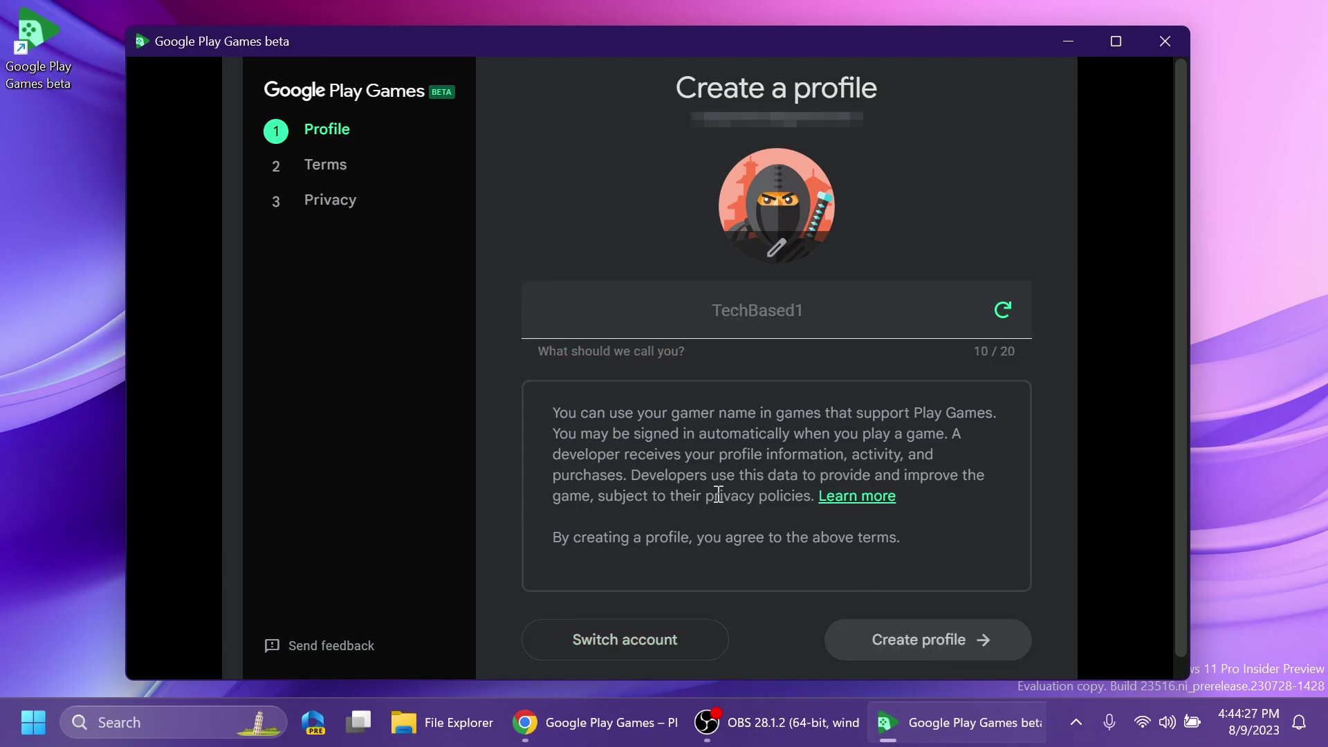
{"action": "left_click", "coordinate": [913, 637]}
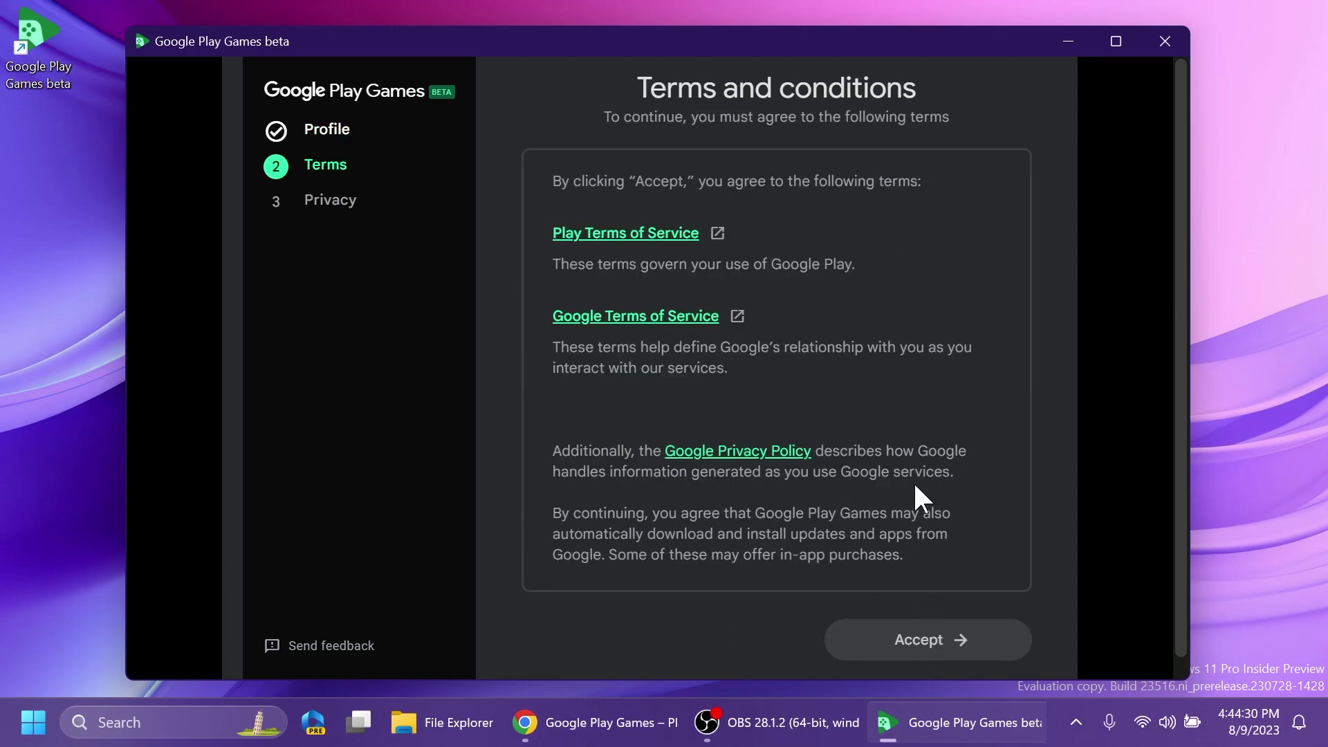
{"action": "left_click", "coordinate": [910, 635]}
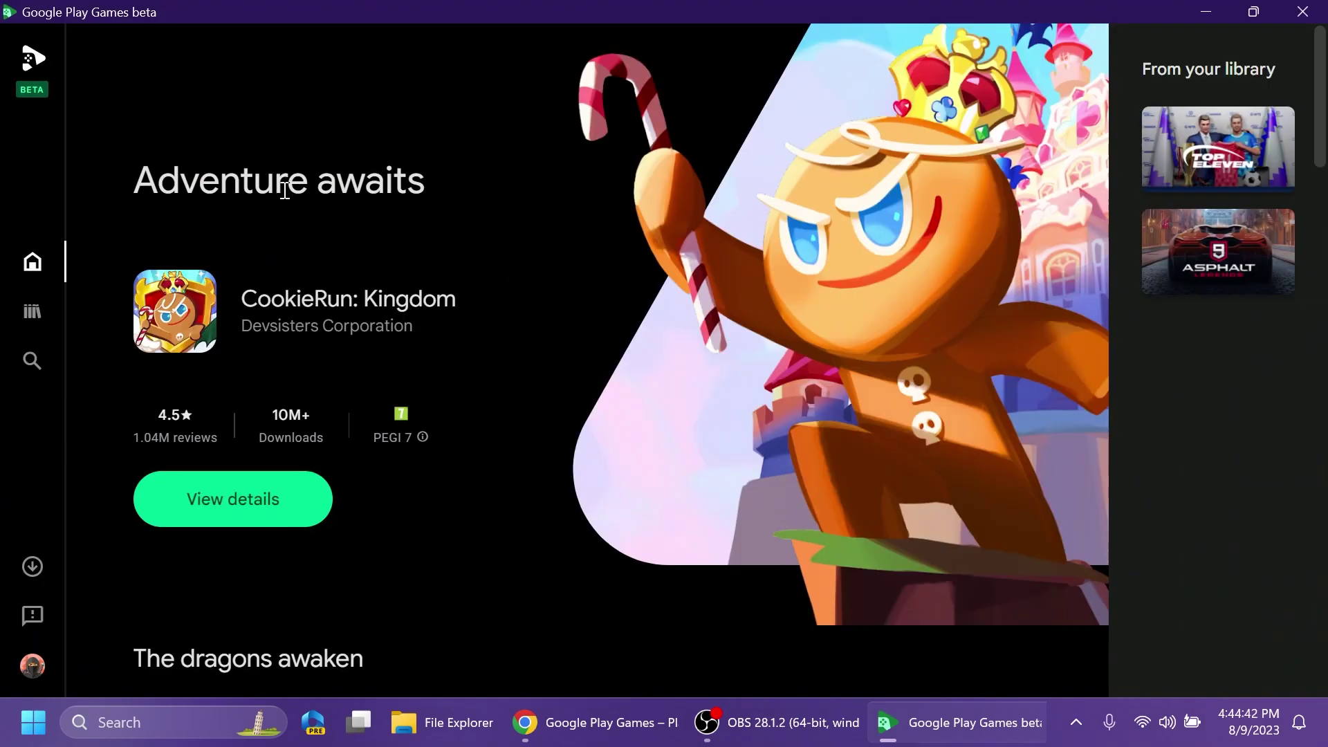
- Open the library, then scroll down the all-games catalogue past Top Eleven and Asphalt 9
{"action": "left_click", "coordinate": [34, 313]}
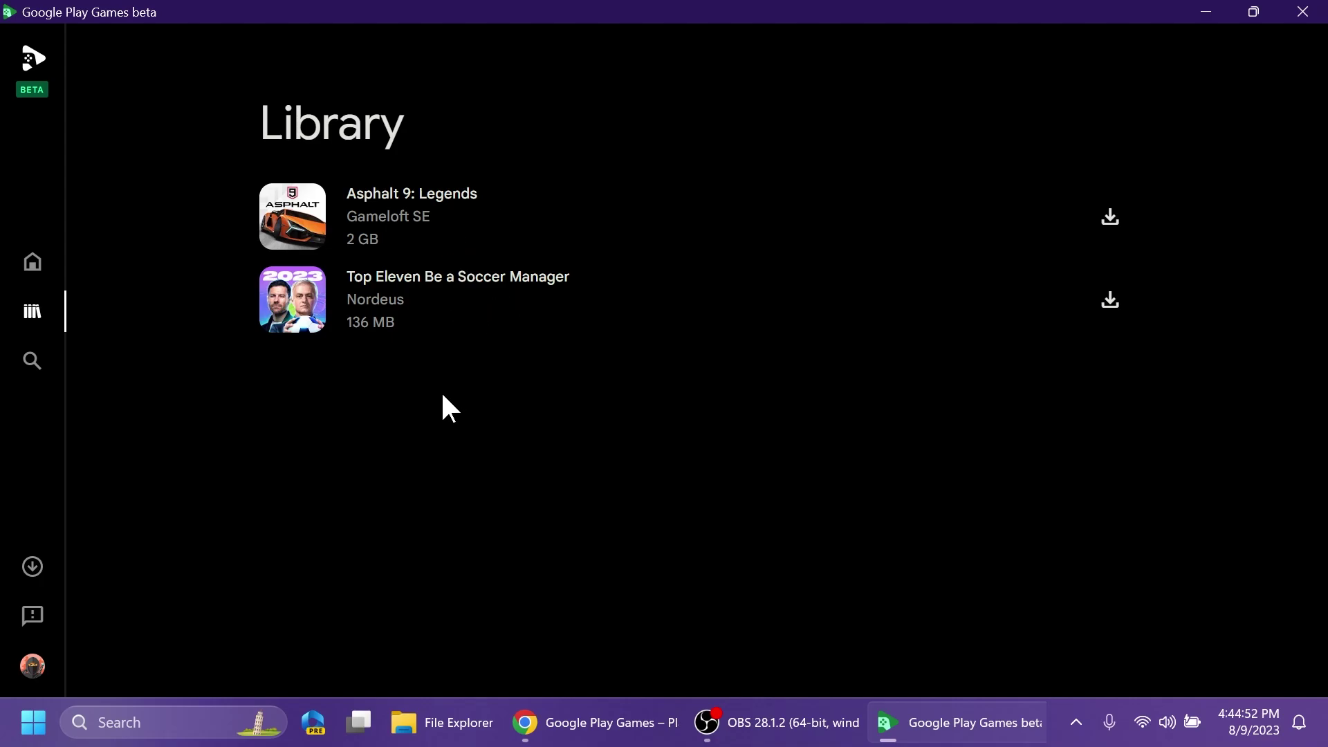
{"action": "left_click", "coordinate": [31, 362]}
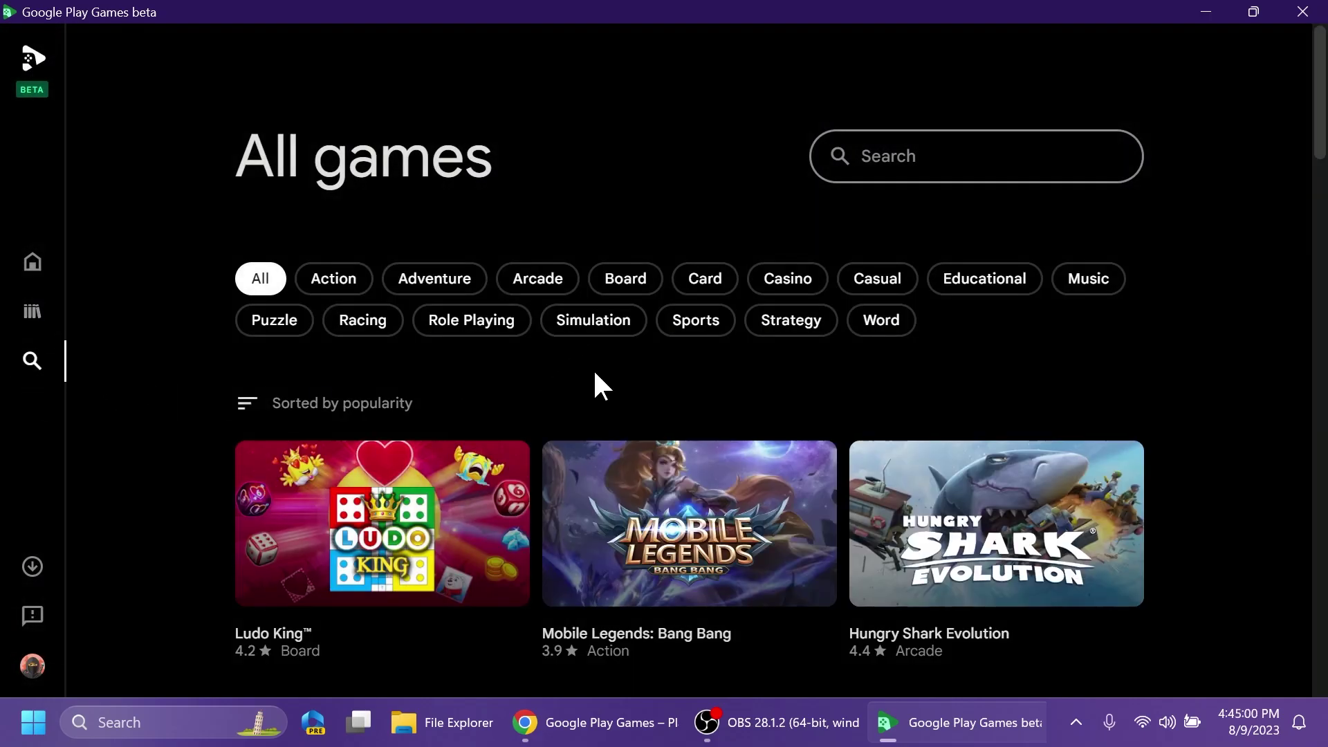
{"action": "scroll", "coordinate": [590, 374], "scroll_direction": "down", "scroll_amount": 1}
{"action": "scroll", "coordinate": [590, 377], "scroll_direction": "down", "scroll_amount": 6}
{"action": "scroll", "coordinate": [670, 438], "scroll_direction": "up", "scroll_amount": 7}
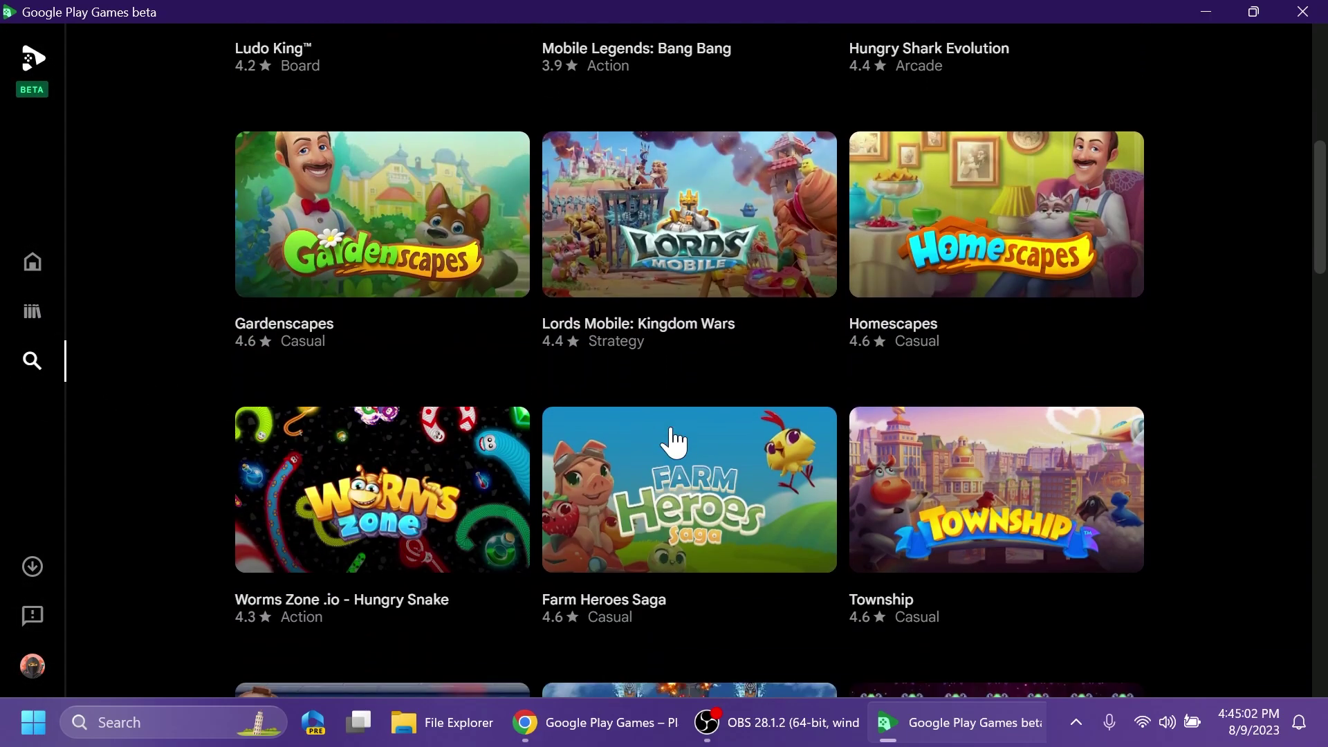
{"action": "scroll", "coordinate": [164, 305], "scroll_direction": "down", "scroll_amount": 3}
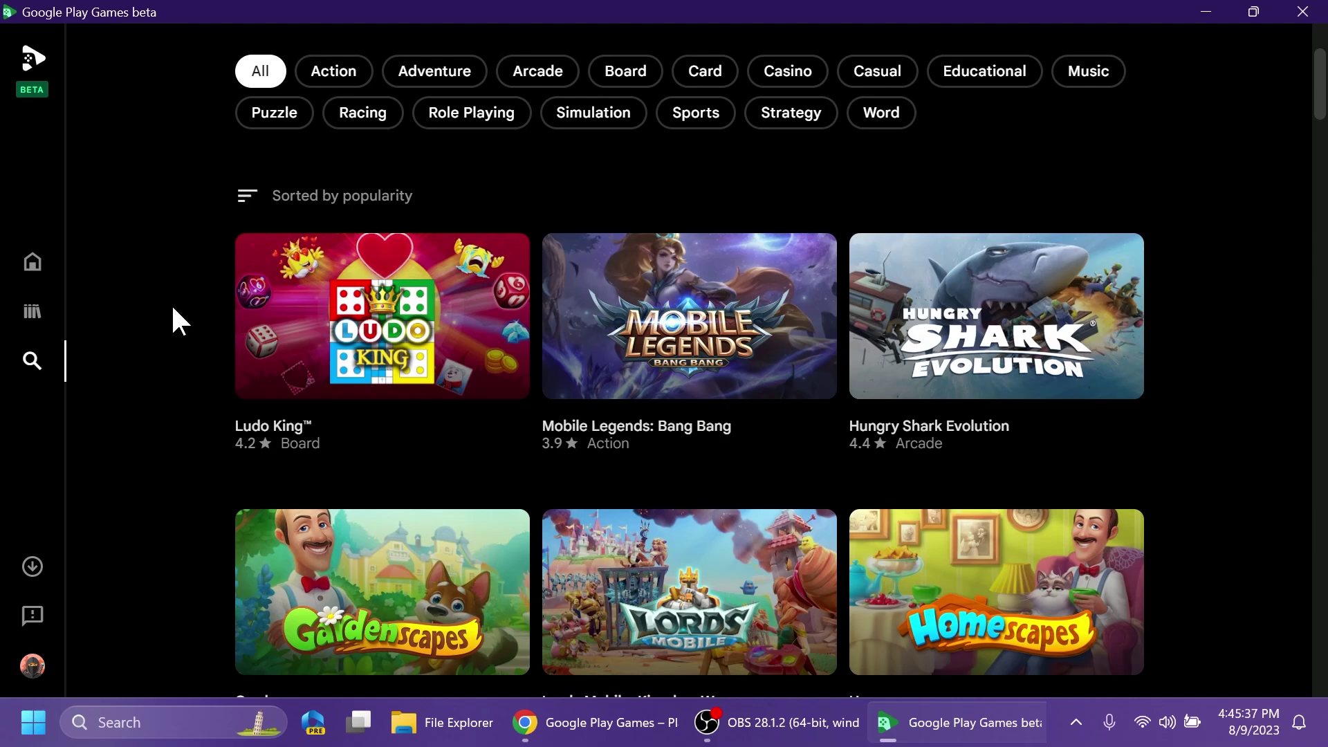
{"action": "scroll", "coordinate": [173, 309], "scroll_direction": "down", "scroll_amount": 15}
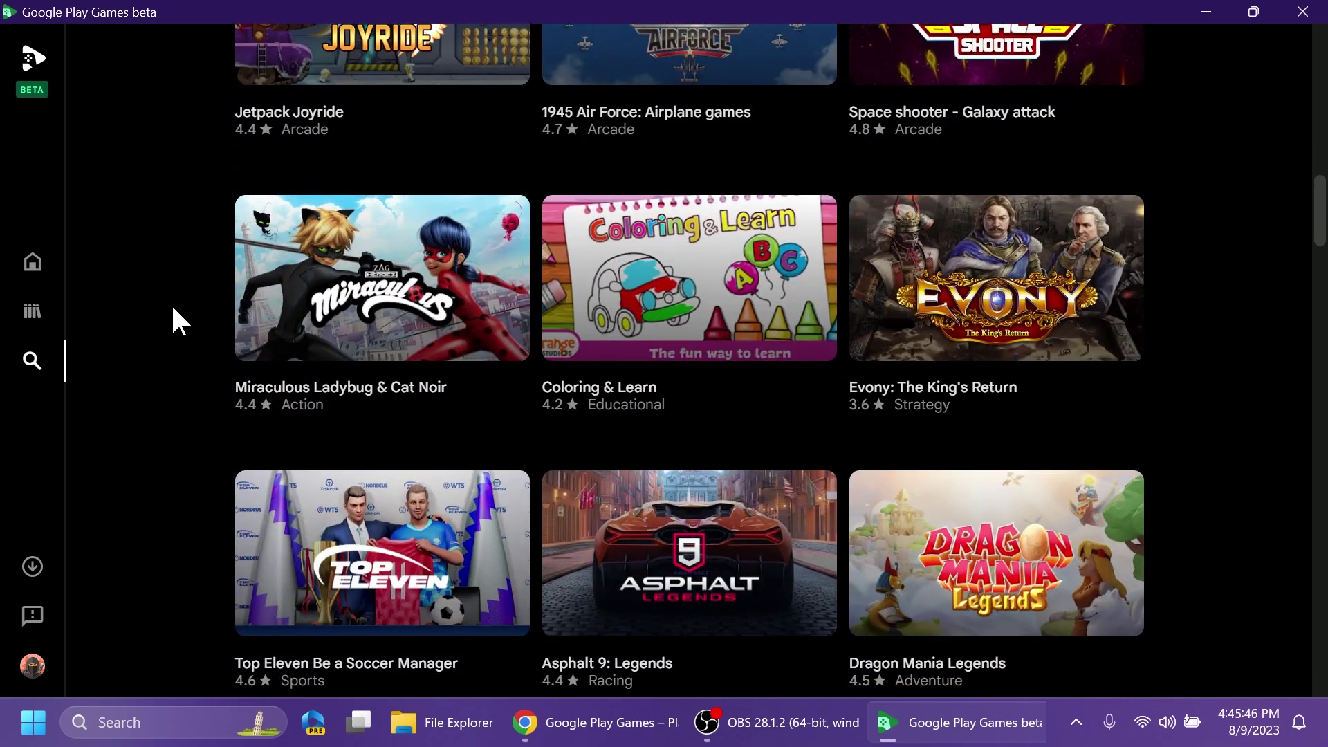
{"action": "scroll", "coordinate": [152, 380], "scroll_direction": "down", "scroll_amount": 10}
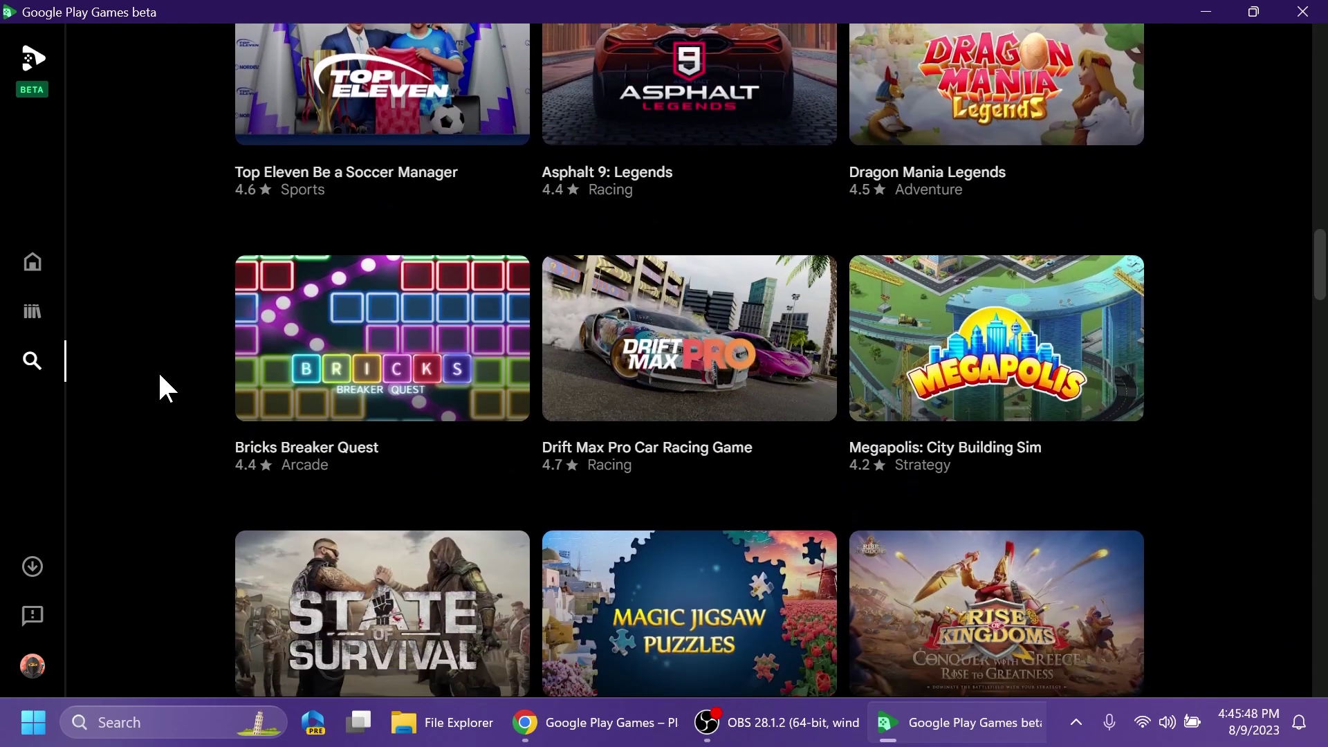
{"action": "scroll", "coordinate": [166, 388], "scroll_direction": "down", "scroll_amount": 4}
- Install Chess - Play and Learn from its details page and dismiss the ready-to-play notification
{"action": "left_click", "coordinate": [659, 502]}
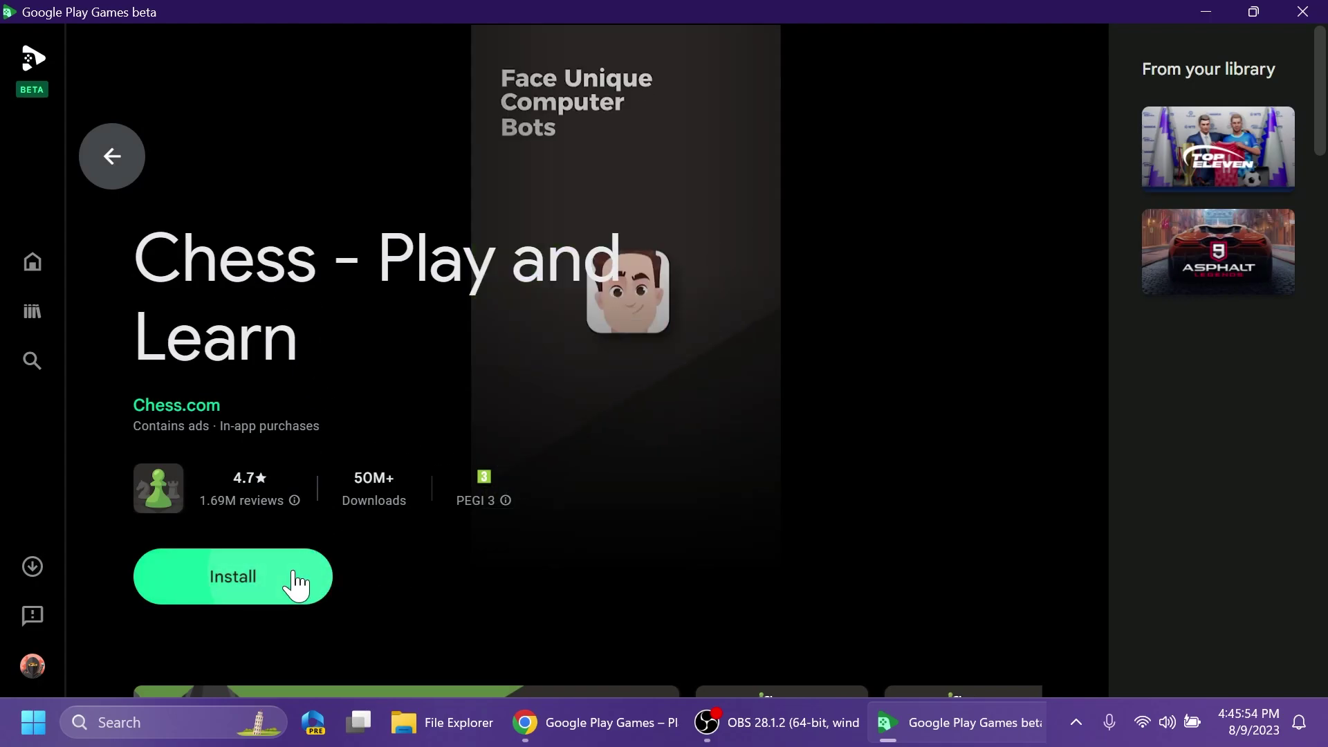
{"action": "left_click", "coordinate": [296, 580]}
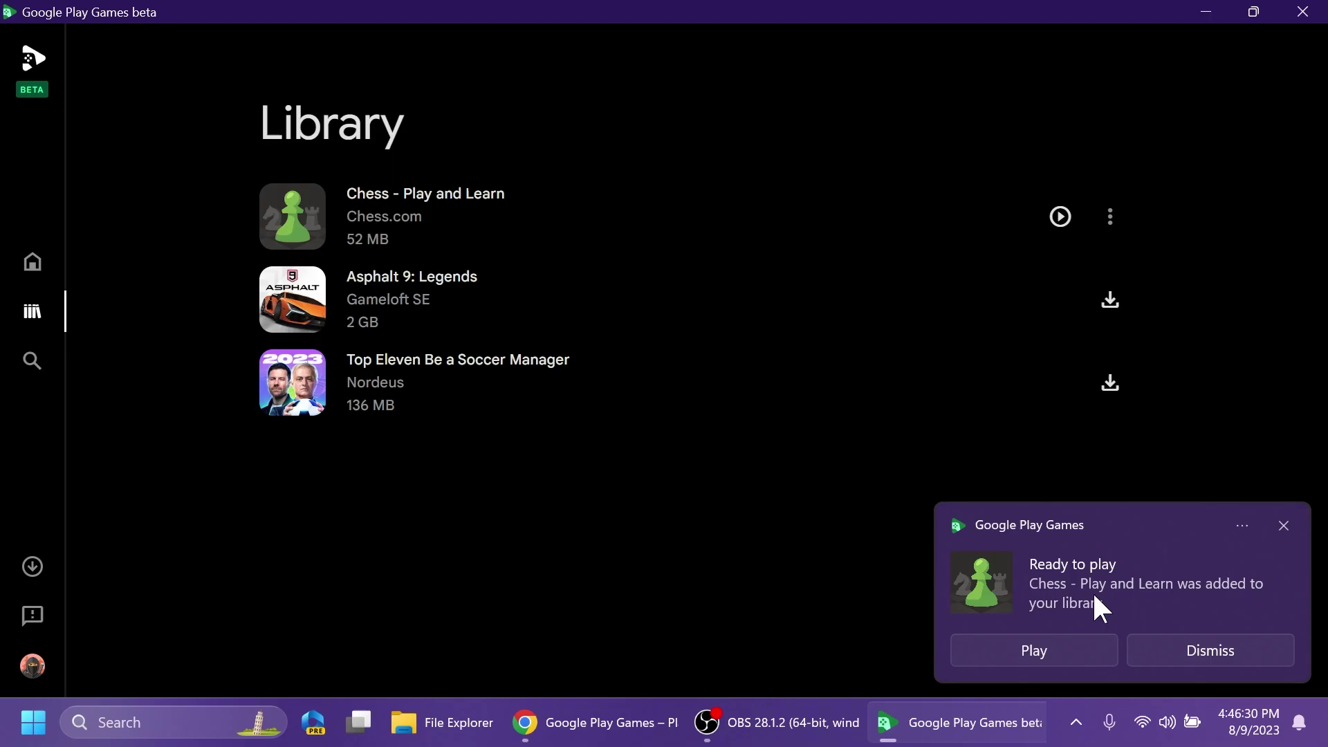
{"action": "left_click", "coordinate": [1284, 526]}
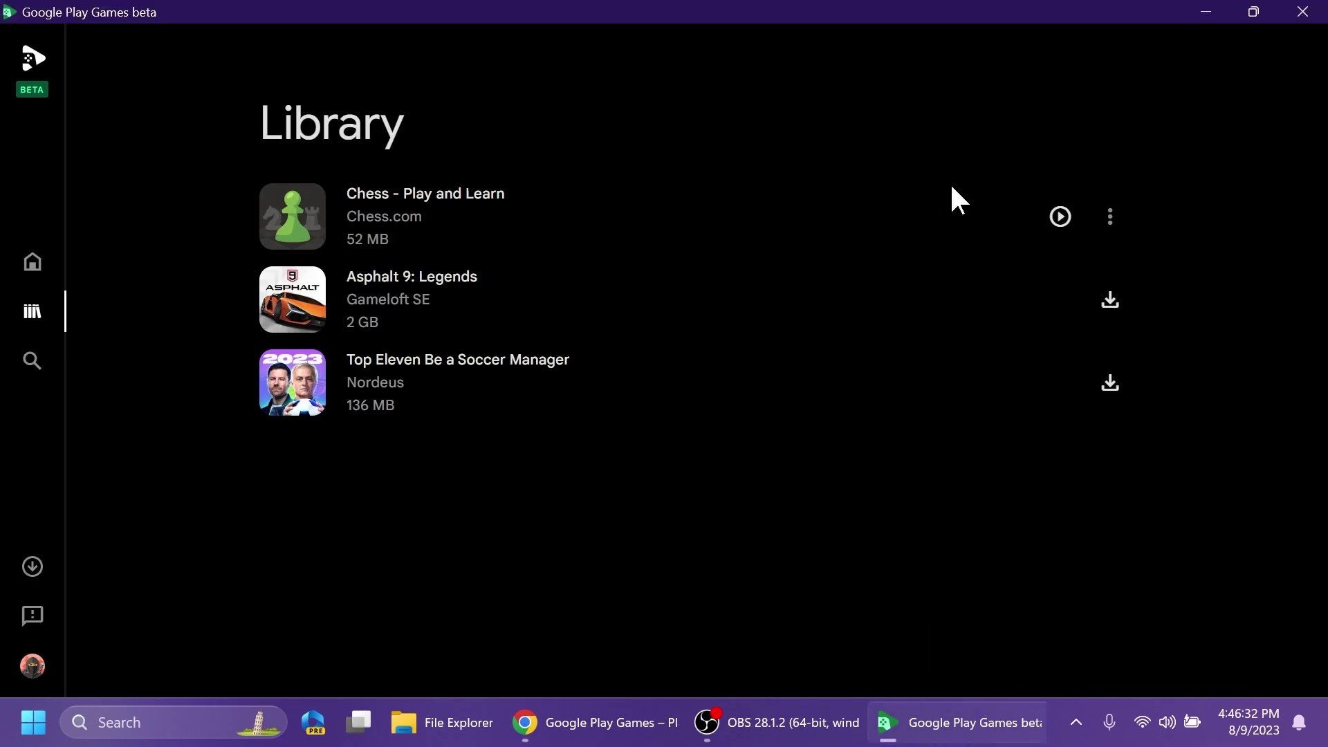
- Launch Chess without logging in, decline the premium trial, and start a 10 min vs Random online game
{"action": "left_click", "coordinate": [1060, 216]}
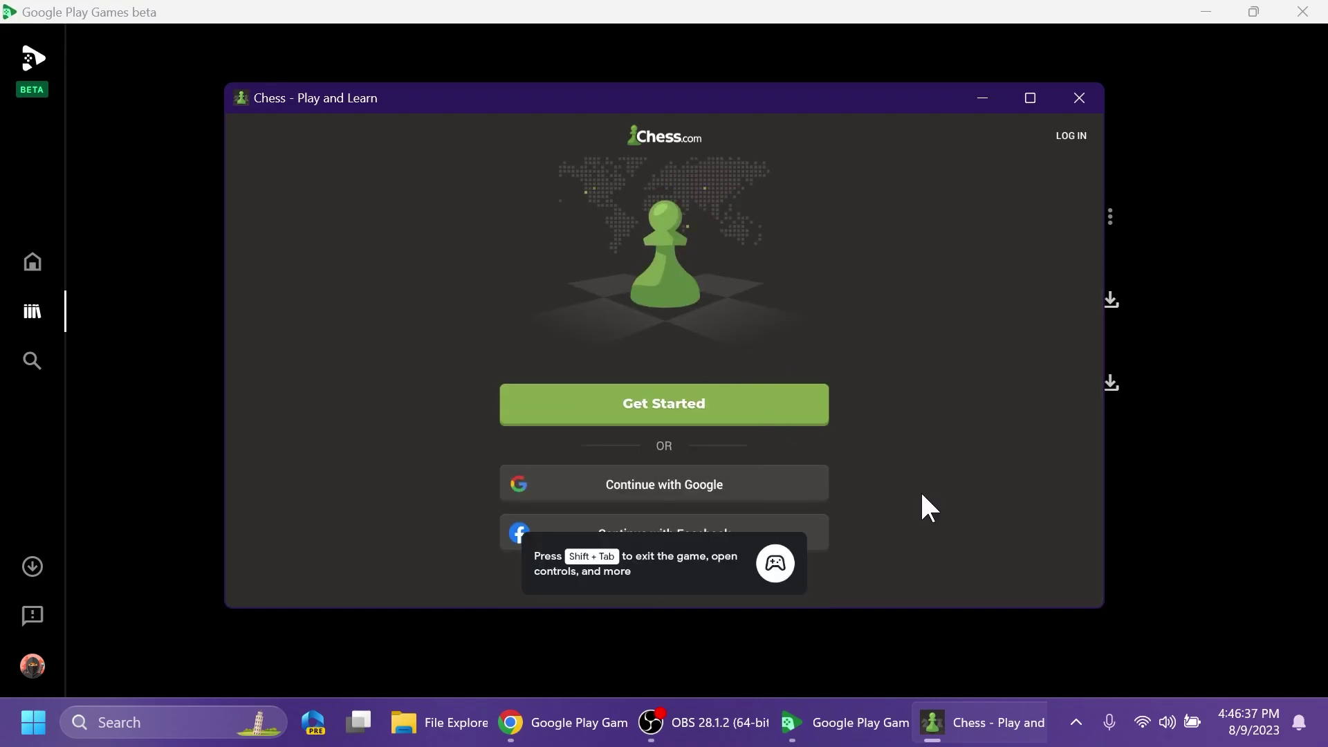
{"action": "left_click", "coordinate": [650, 492]}
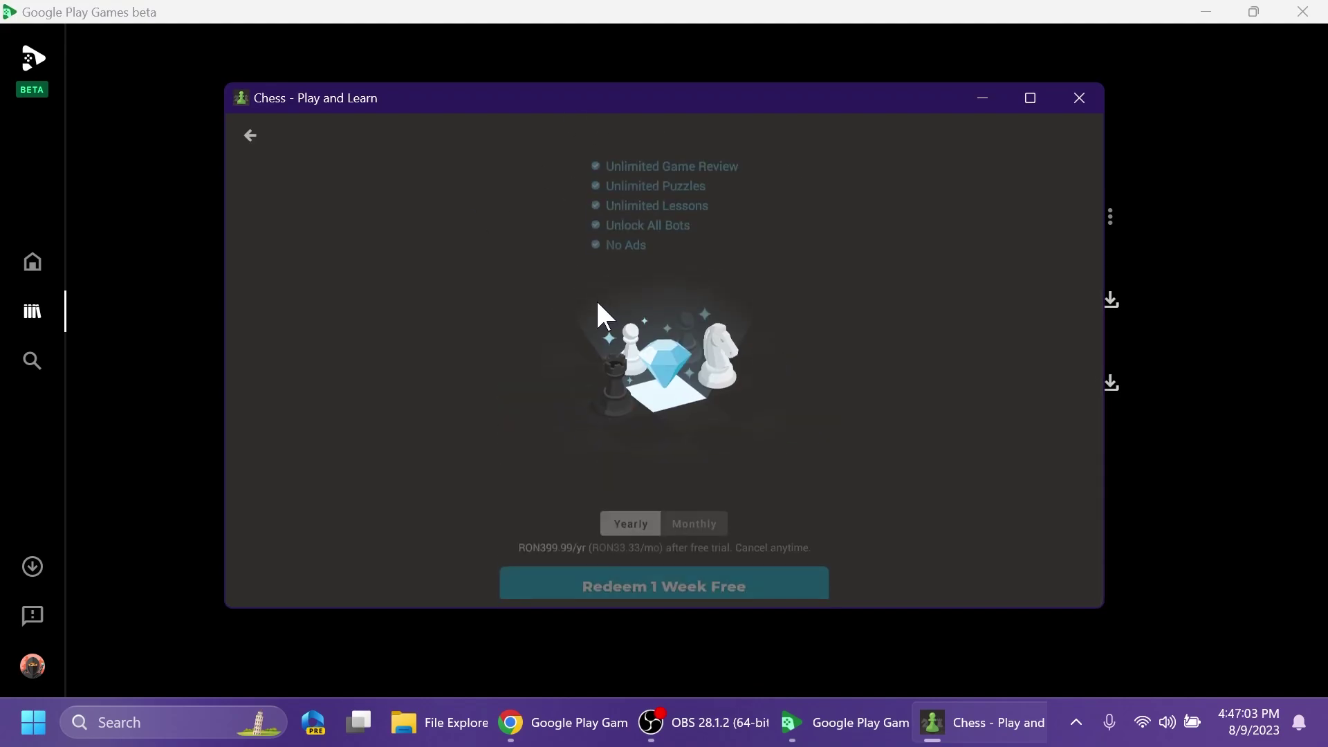
{"action": "left_click", "coordinate": [663, 580]}
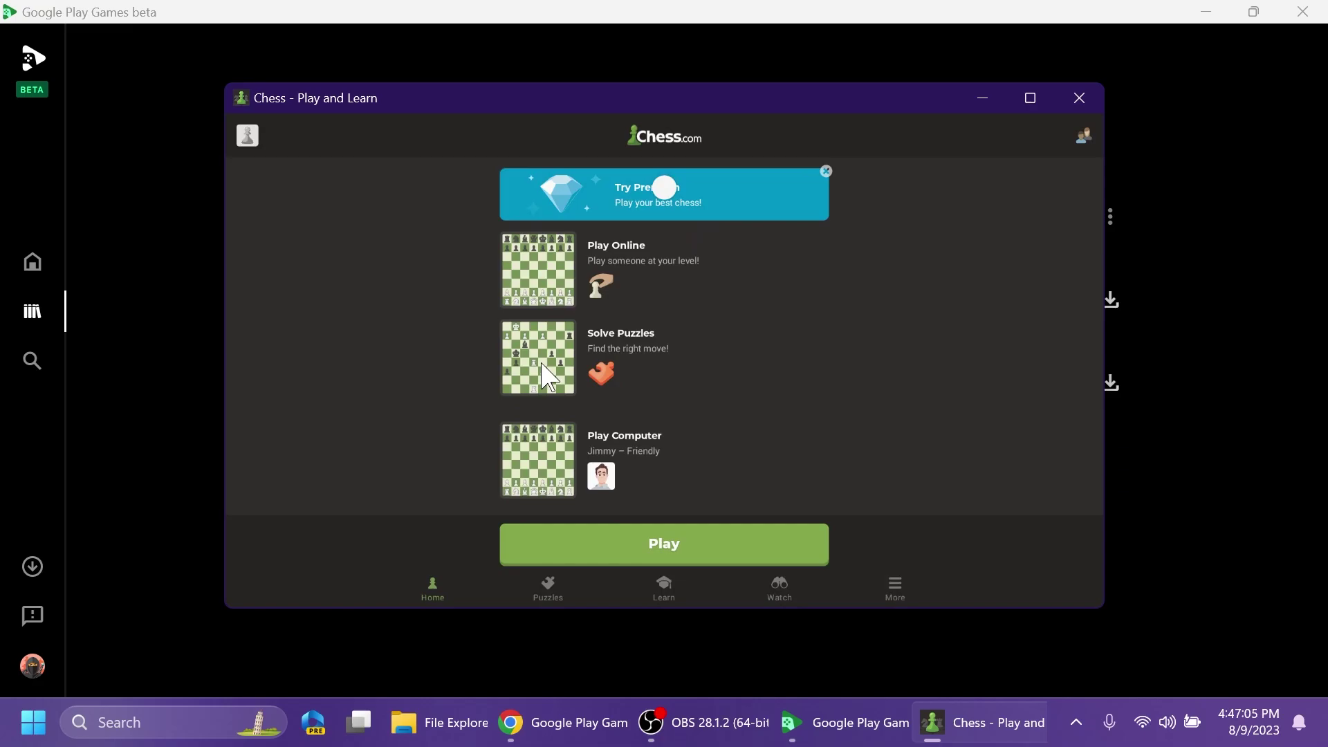
{"action": "left_click", "coordinate": [653, 261]}
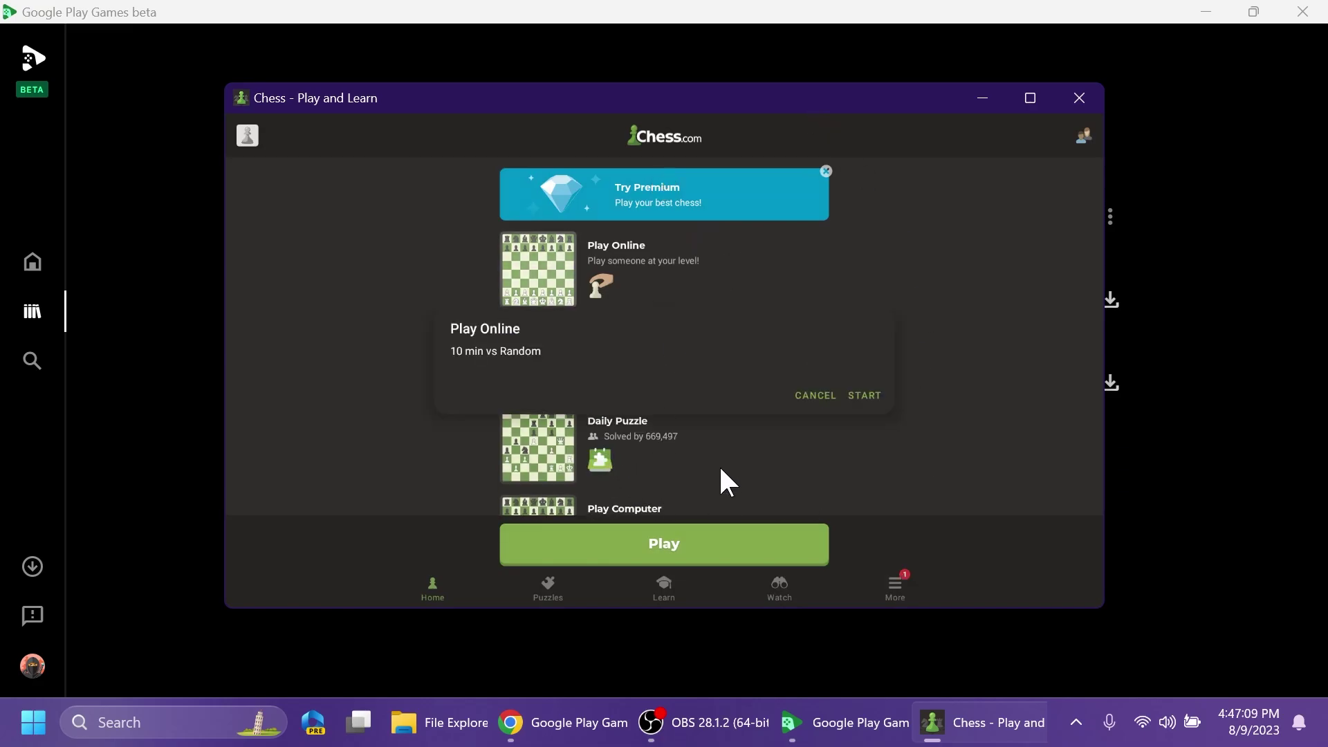
{"action": "left_click", "coordinate": [874, 392]}
{"action": "left_click", "coordinate": [663, 514]}
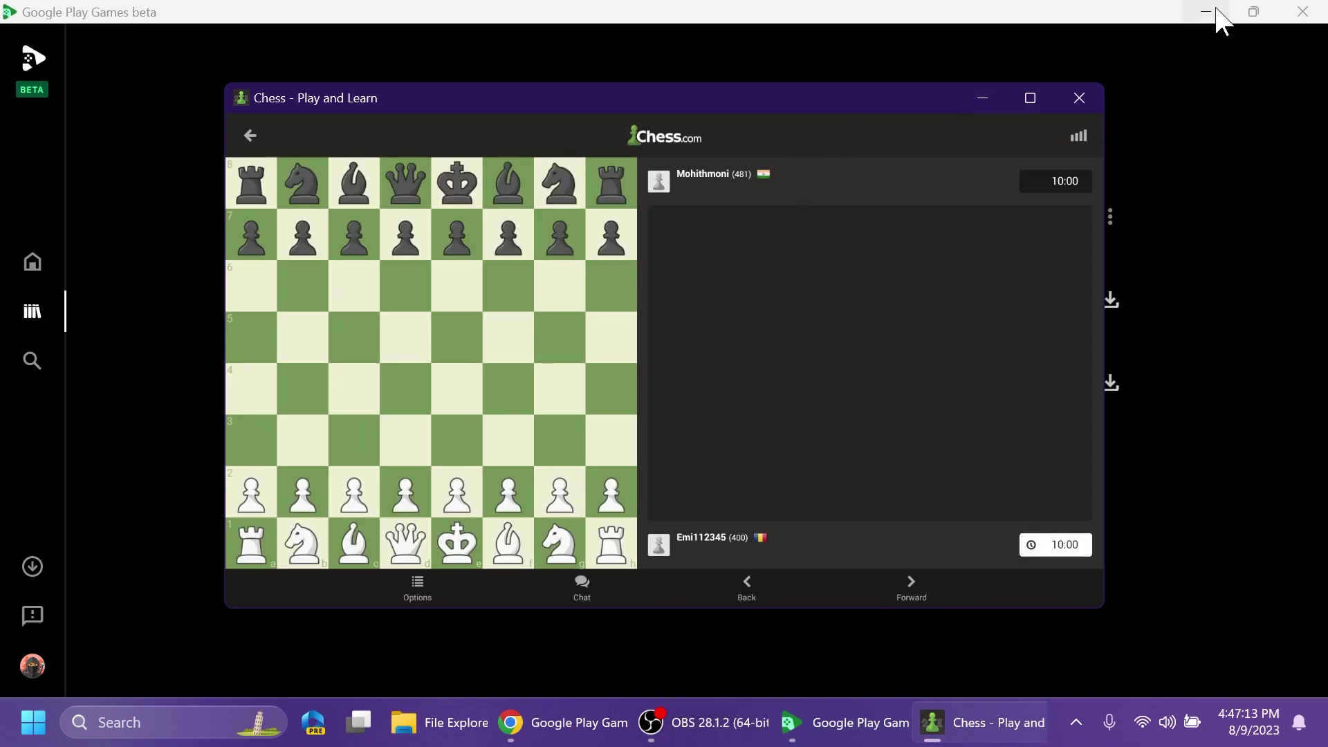
{"action": "left_click", "coordinate": [1217, 10]}
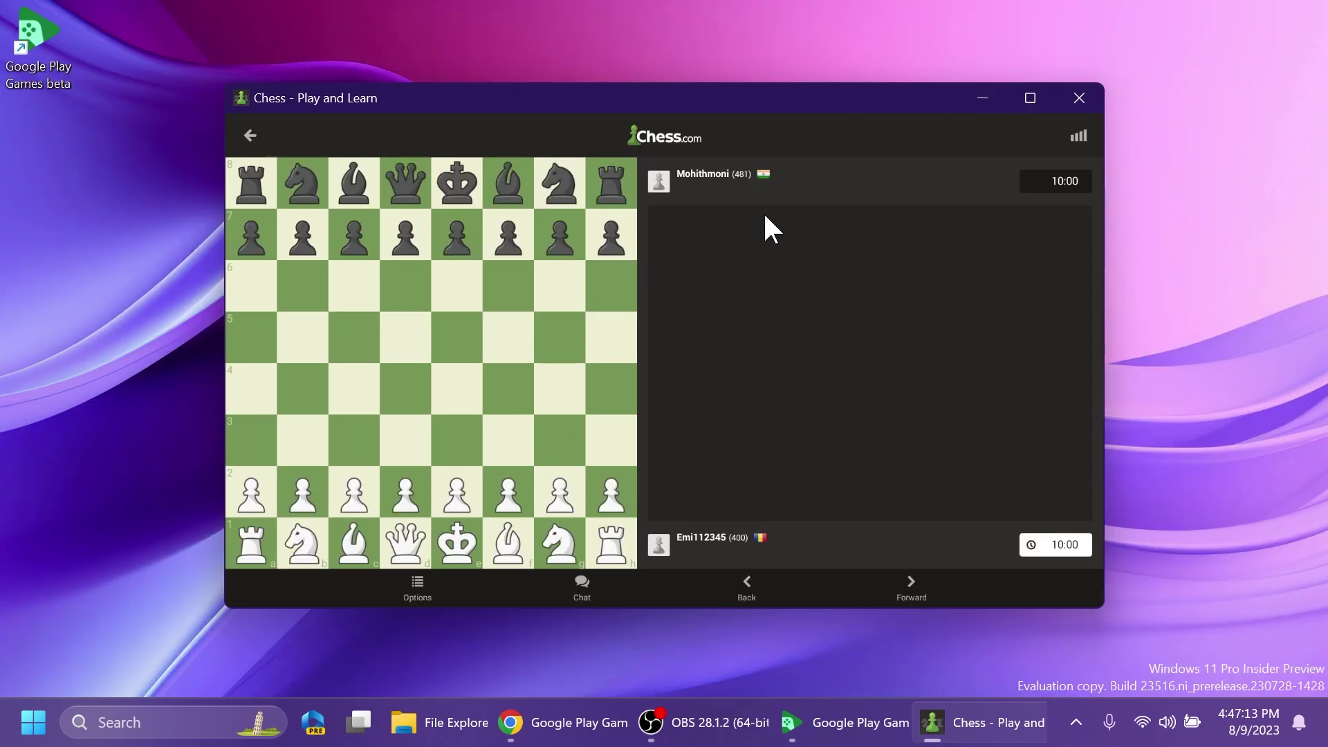
- As White, play the opening moves d4, Nf3 and Nc3
{"action": "left_click_drag", "start_coordinate": [399, 488], "coordinate": [408, 419]}
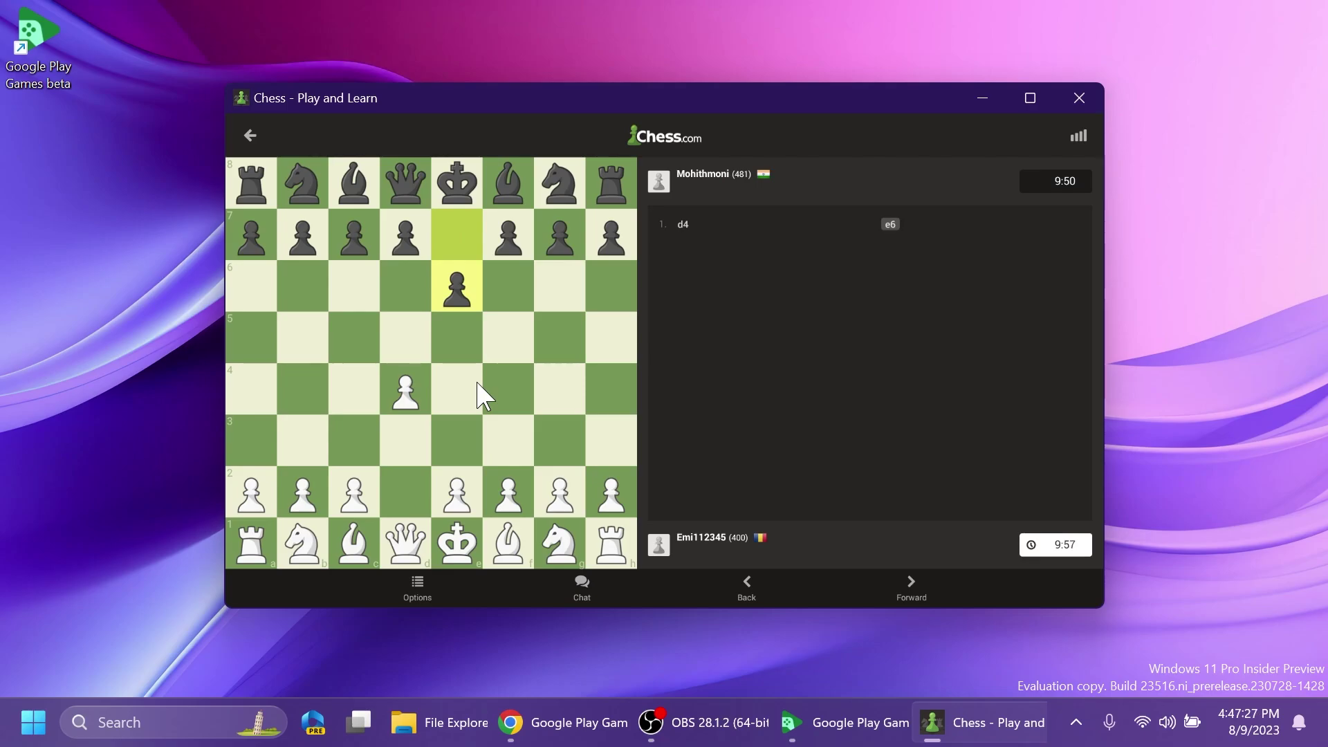
{"action": "left_click_drag", "start_coordinate": [560, 543], "coordinate": [507, 440]}
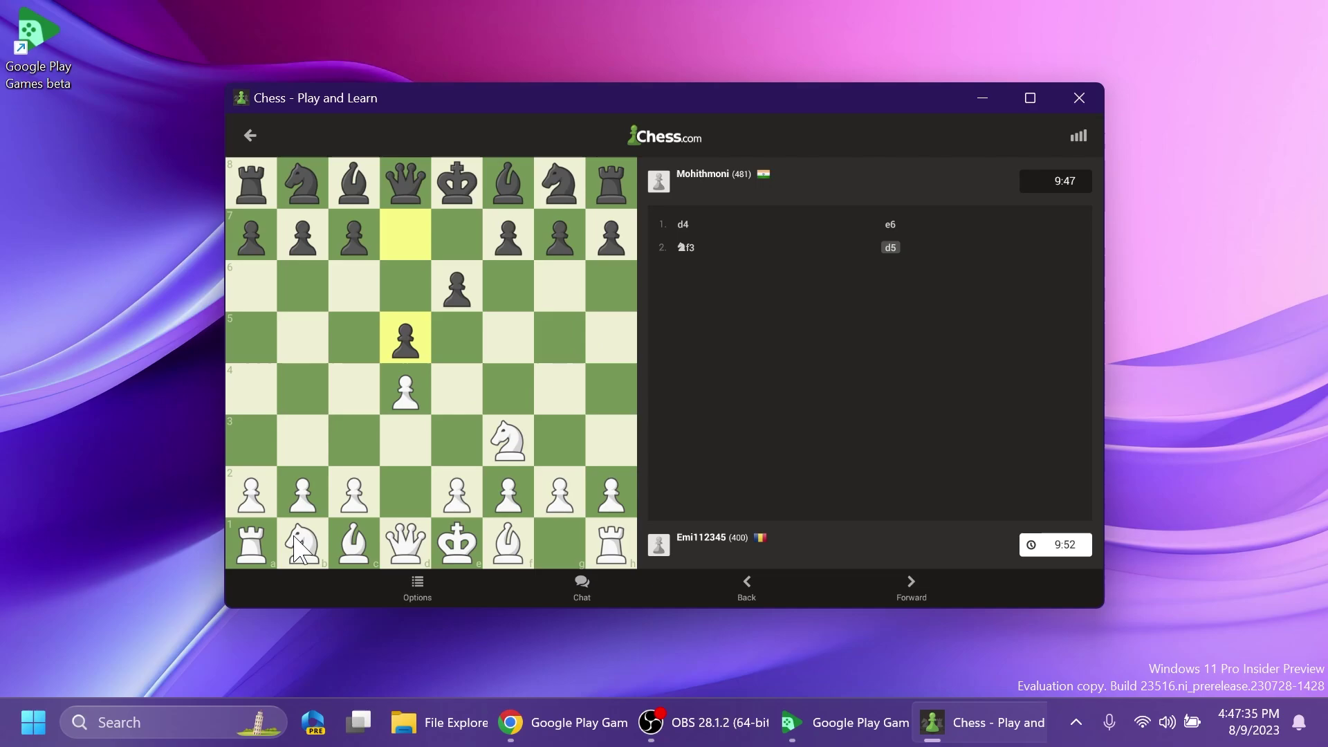
{"action": "left_click_drag", "start_coordinate": [302, 543], "coordinate": [354, 440]}
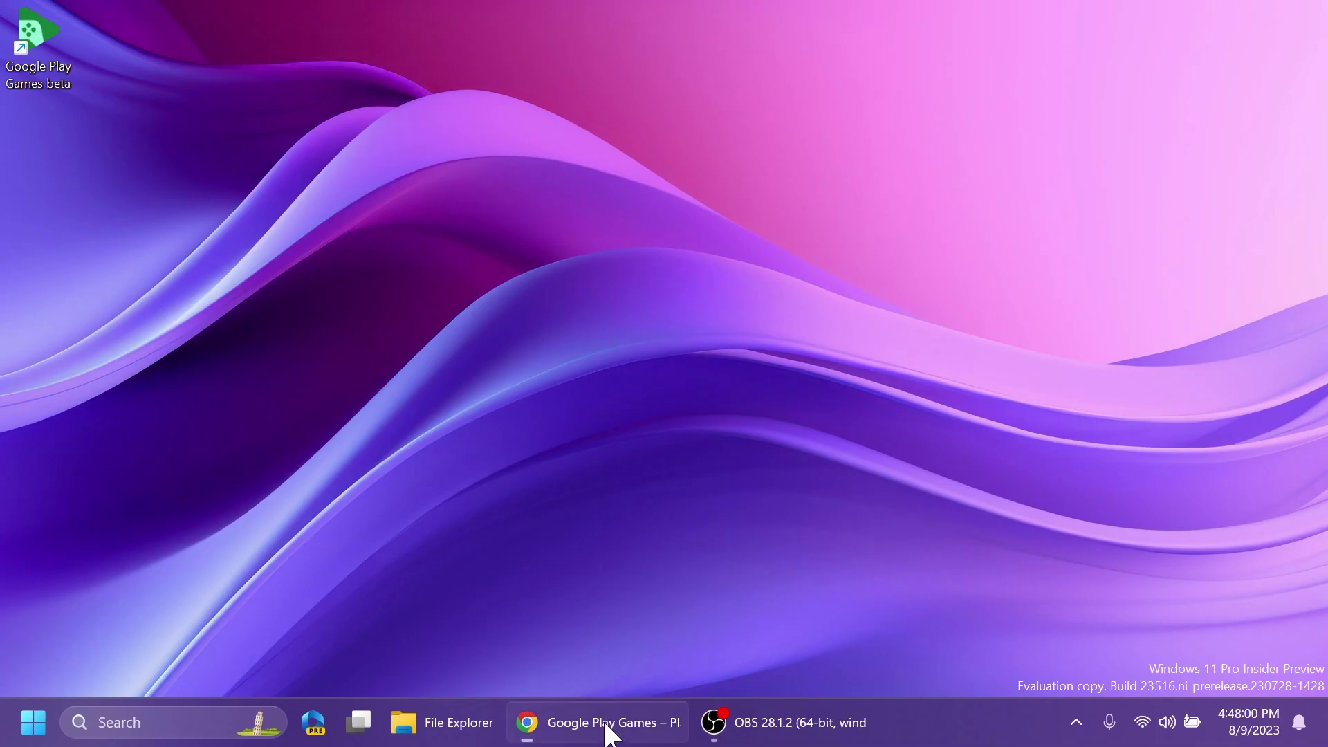
{"action": "left_click", "coordinate": [608, 723]}
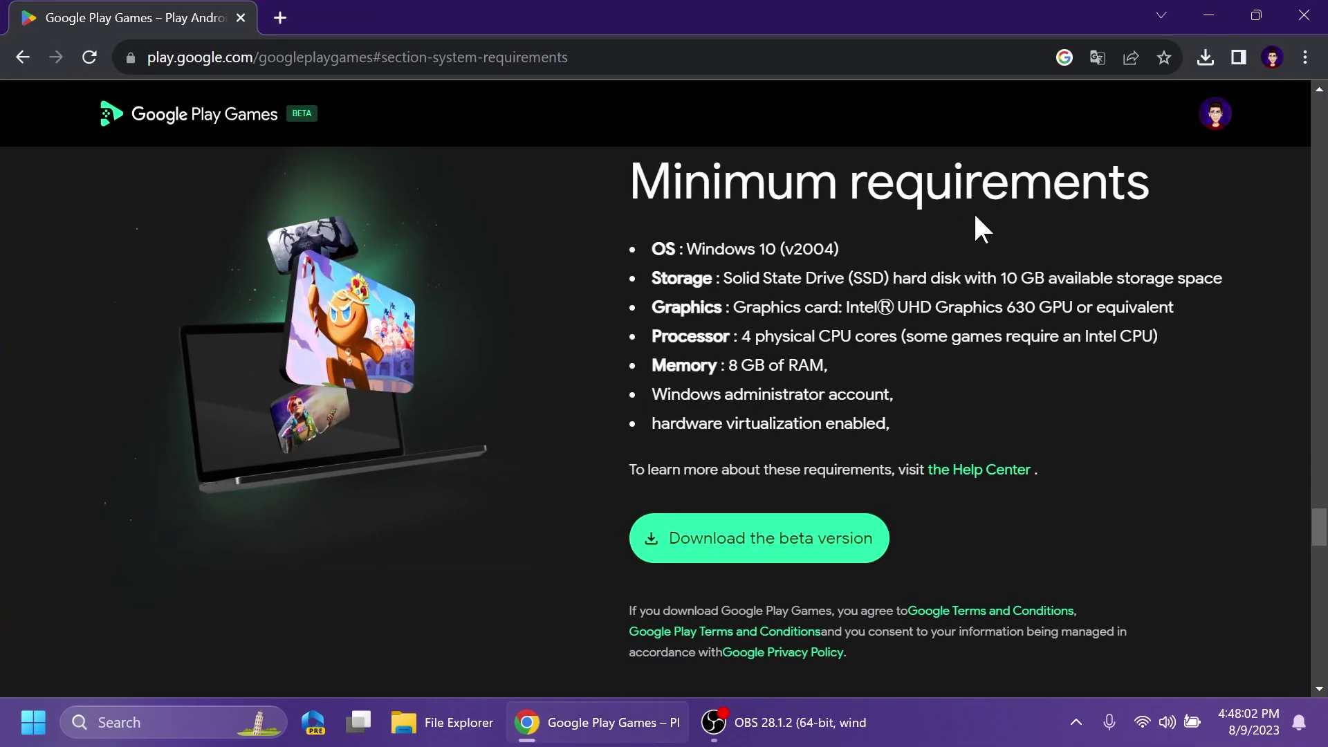
{"action": "left_click", "coordinate": [1208, 15]}
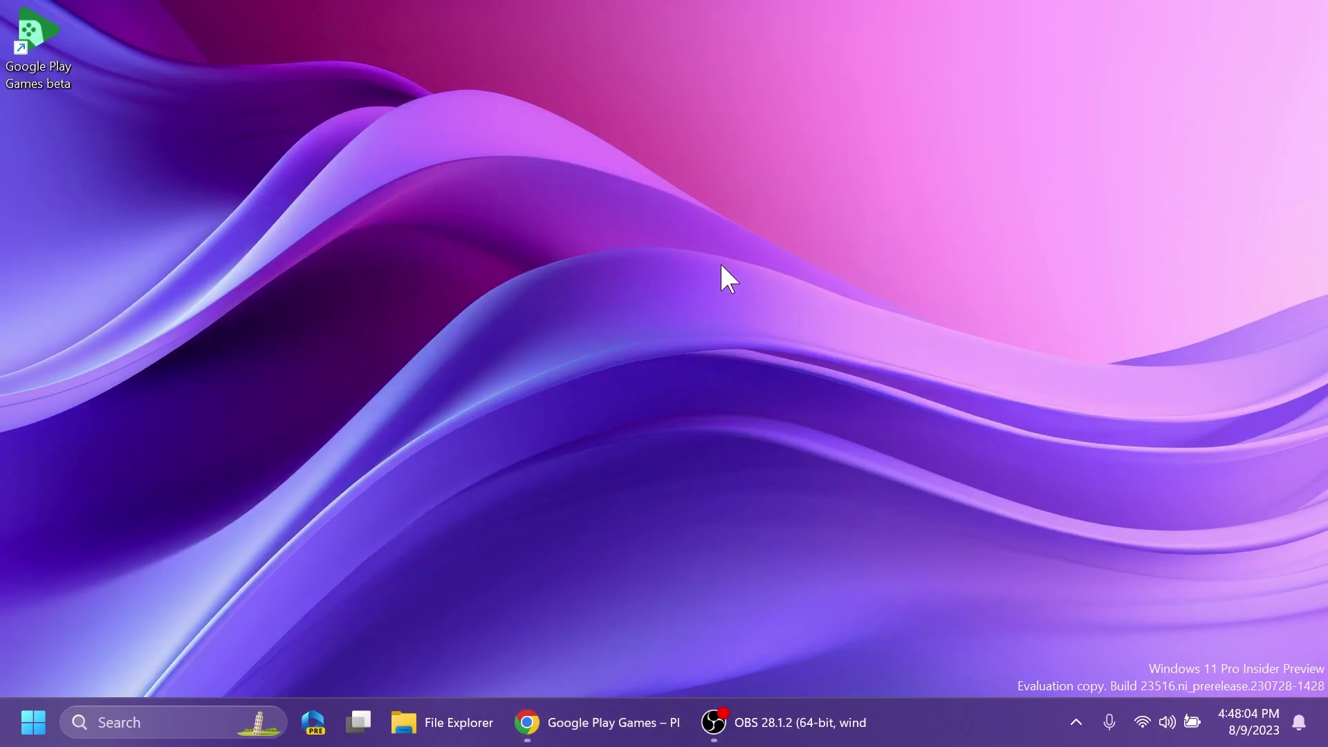